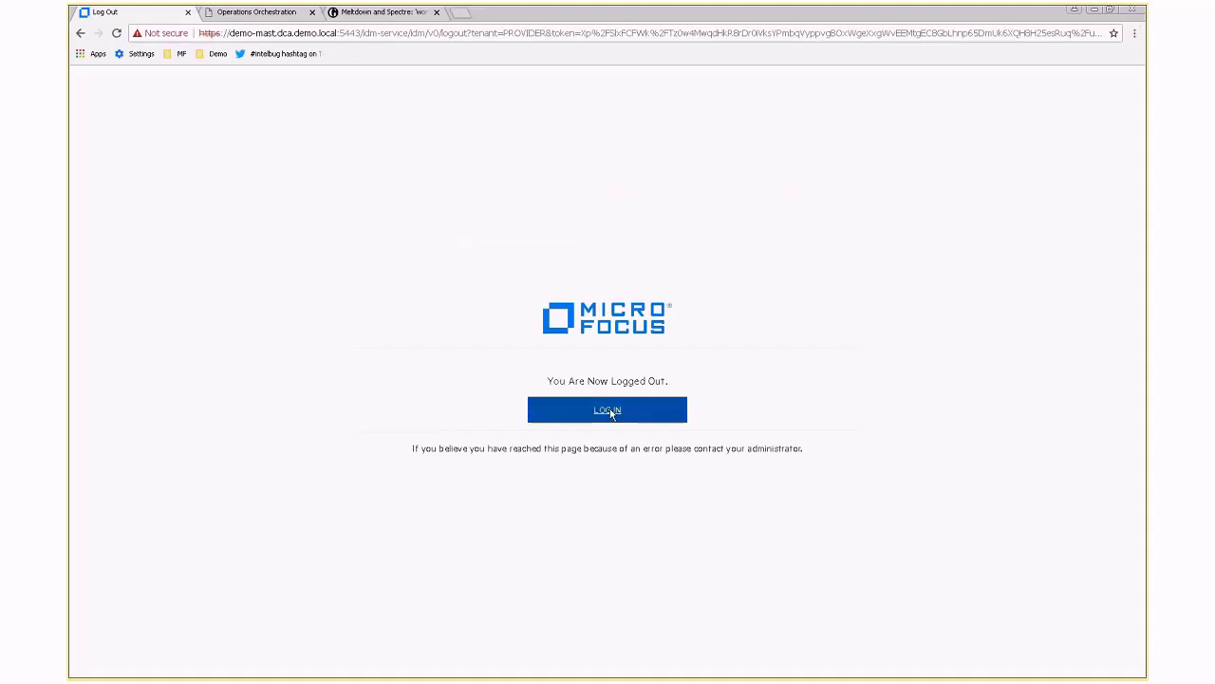
Return to the login page and sign in with the admin user name and password.
left_click(651, 403)
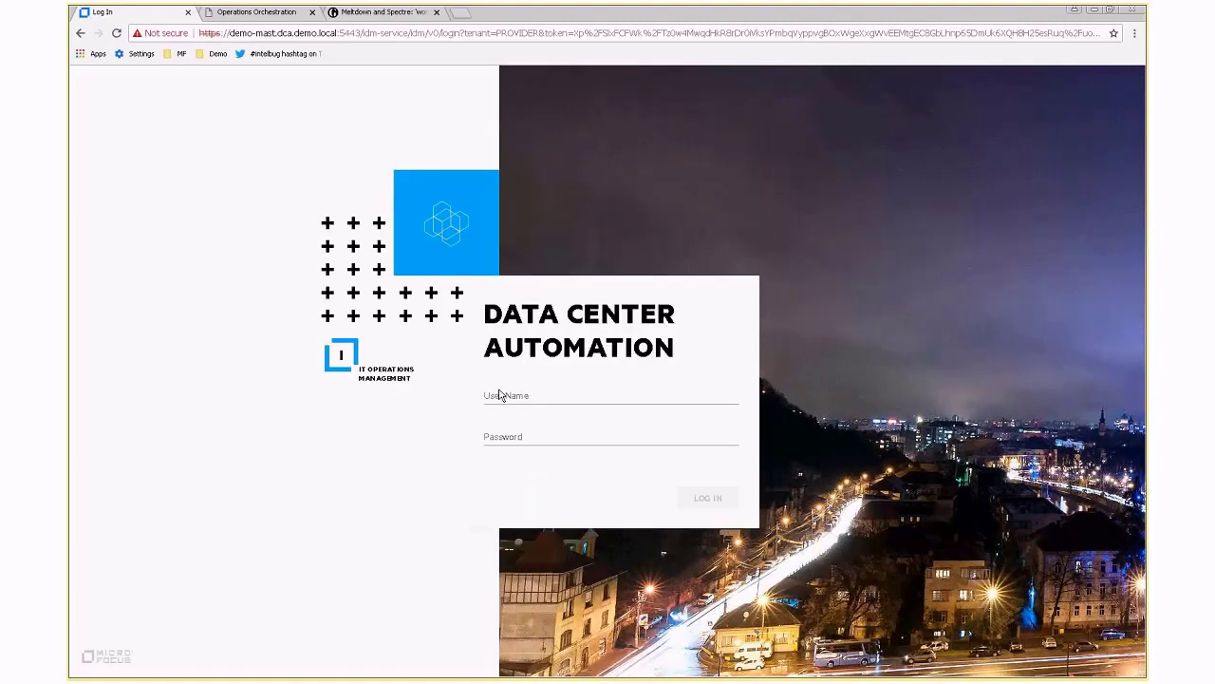
left_click(502, 395)
type("dcaadmin")
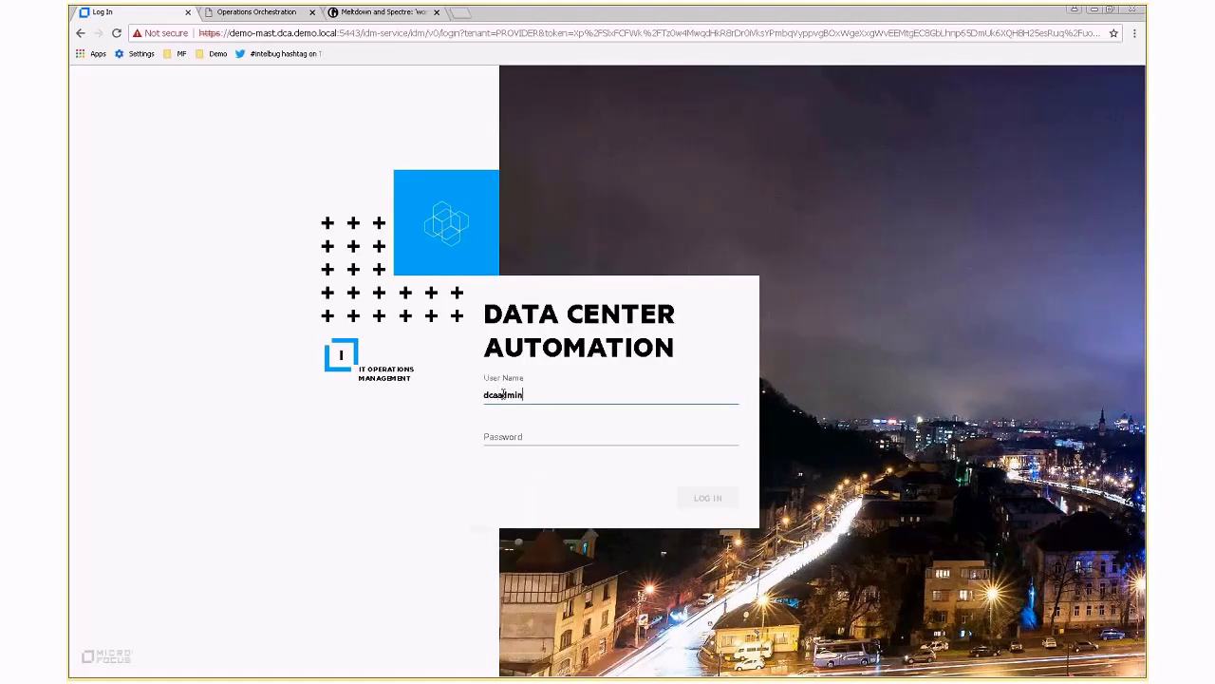
key("Tab")
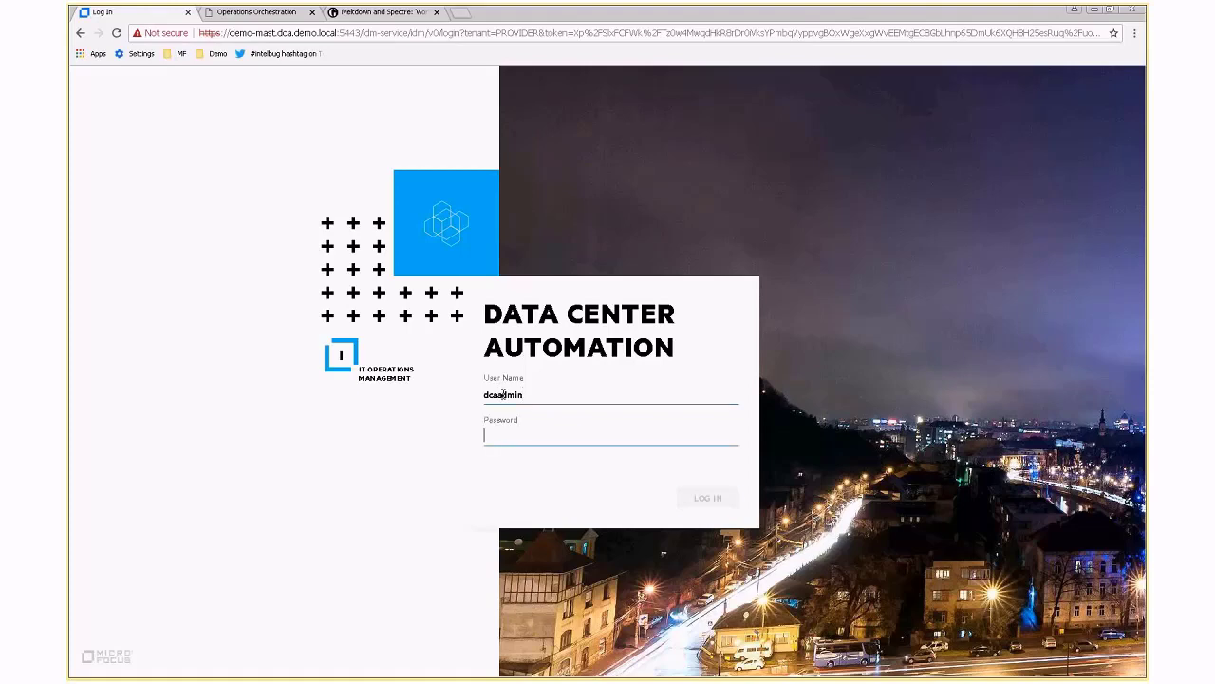
type("**********")
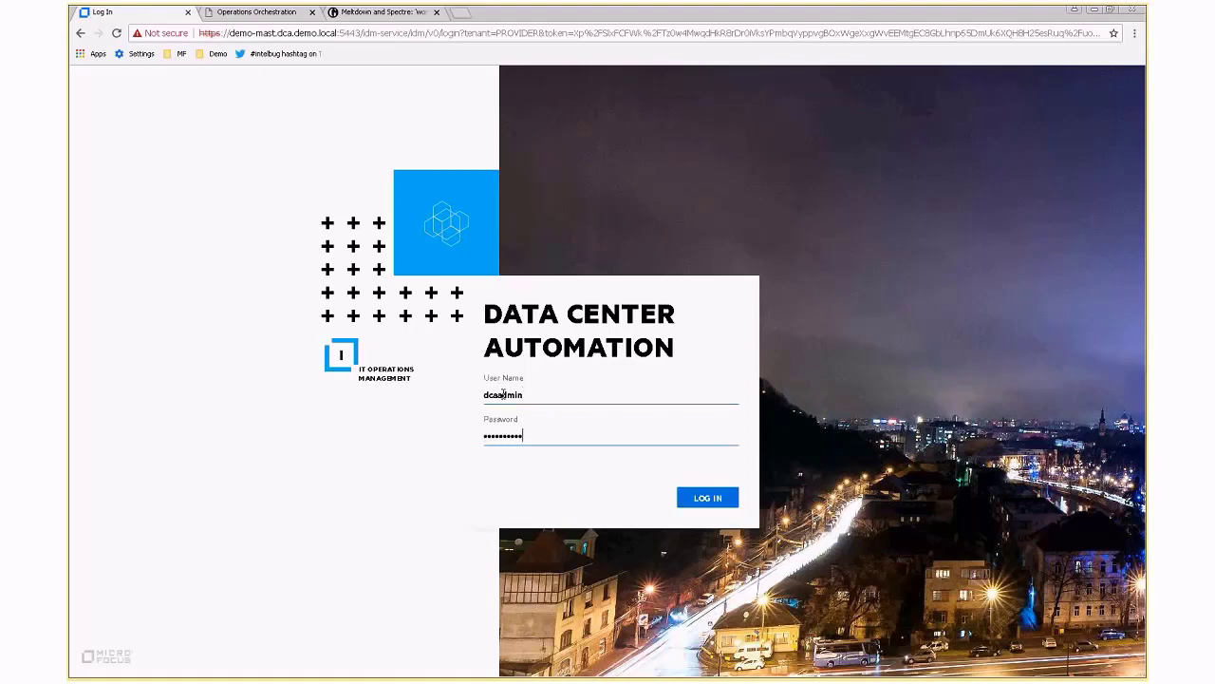
type("****")
key("Return")
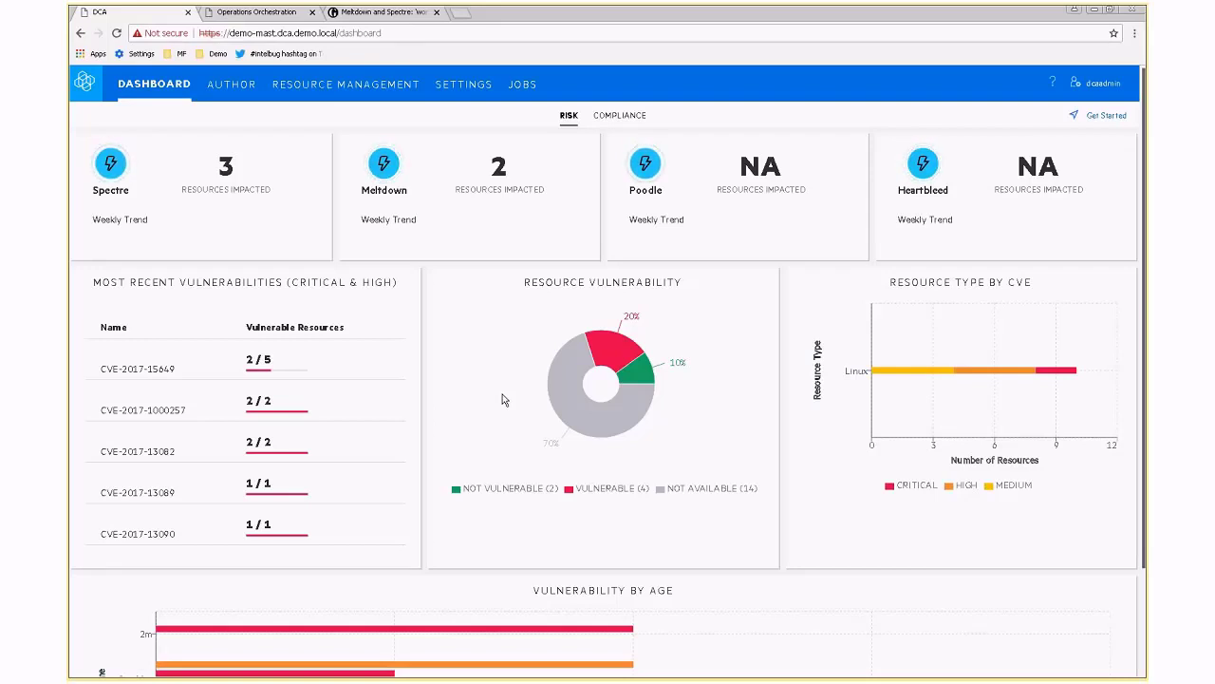
List the vulnerable resources via the red VULNERABLE slice of the Resource Vulnerability chart.
mouse_move(623, 351)
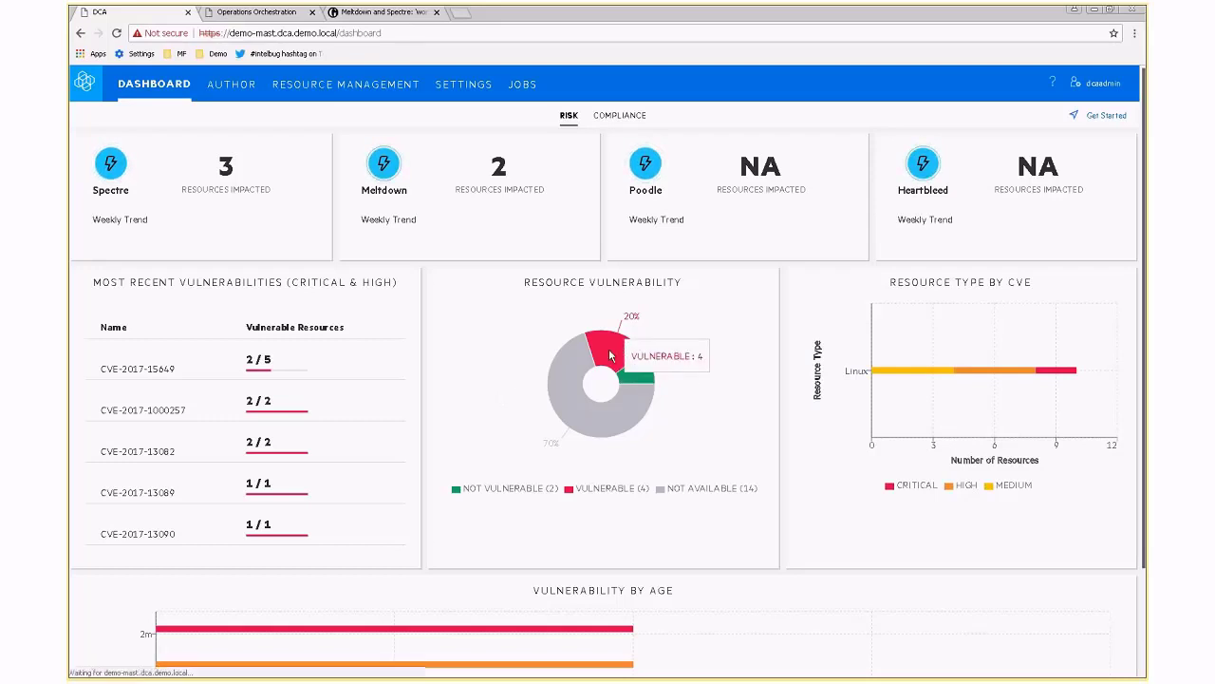
left_click(610, 351)
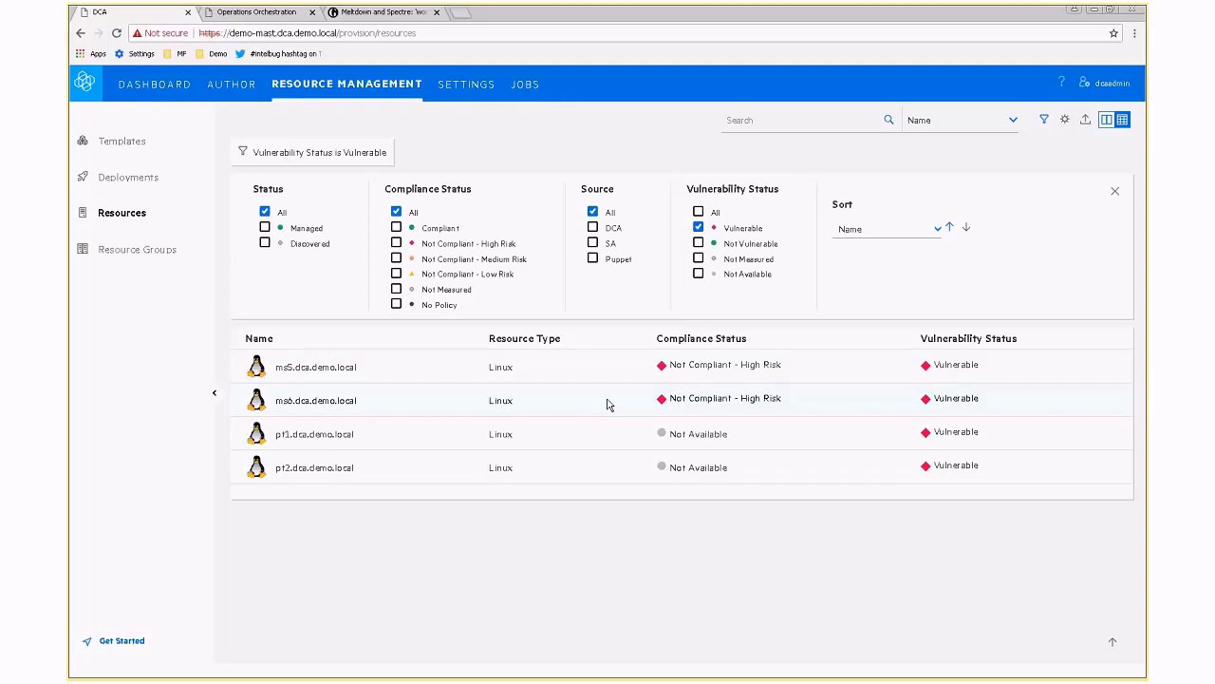
Open server ms6.dca.demo.local from the filtered vulnerable resources list.
left_click(361, 399)
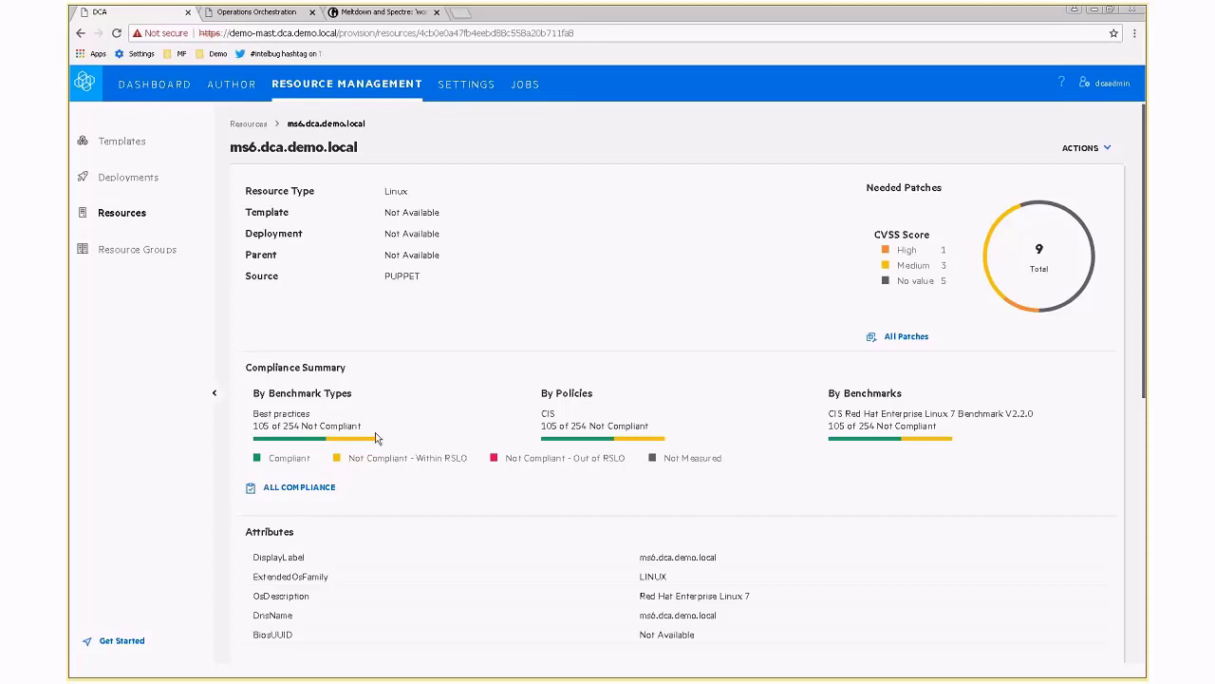
Scroll down the ms6.dca.demo.local page to its Policy Subscriptions and Jobs sections.
scroll(426, 474, "down", 3)
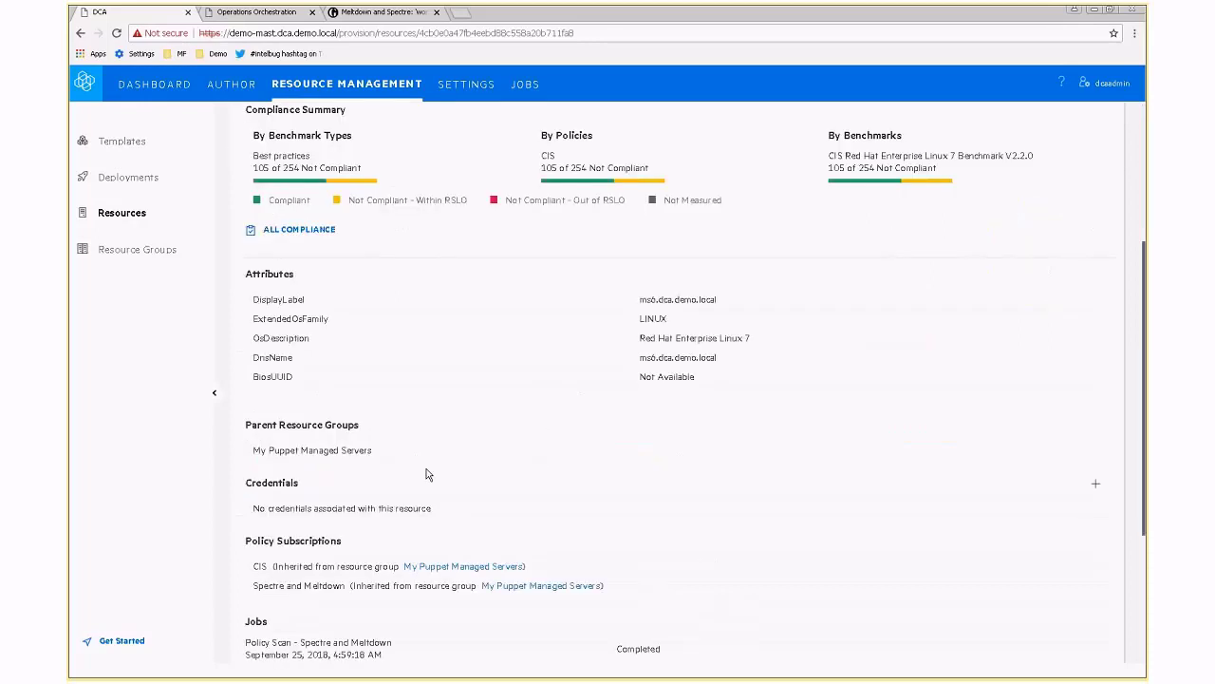
scroll(426, 473, "down", 3)
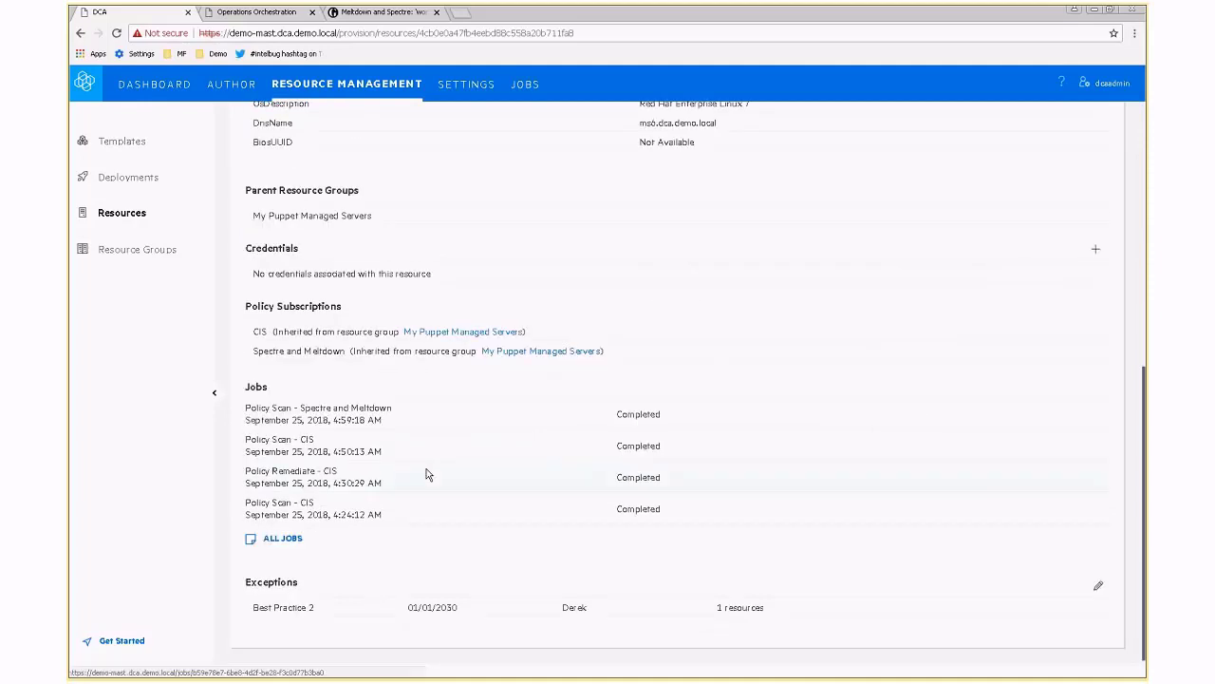
Open the Policy Scan - Spectre and Meltdown job for ms6.dca.demo.local.
left_click(353, 415)
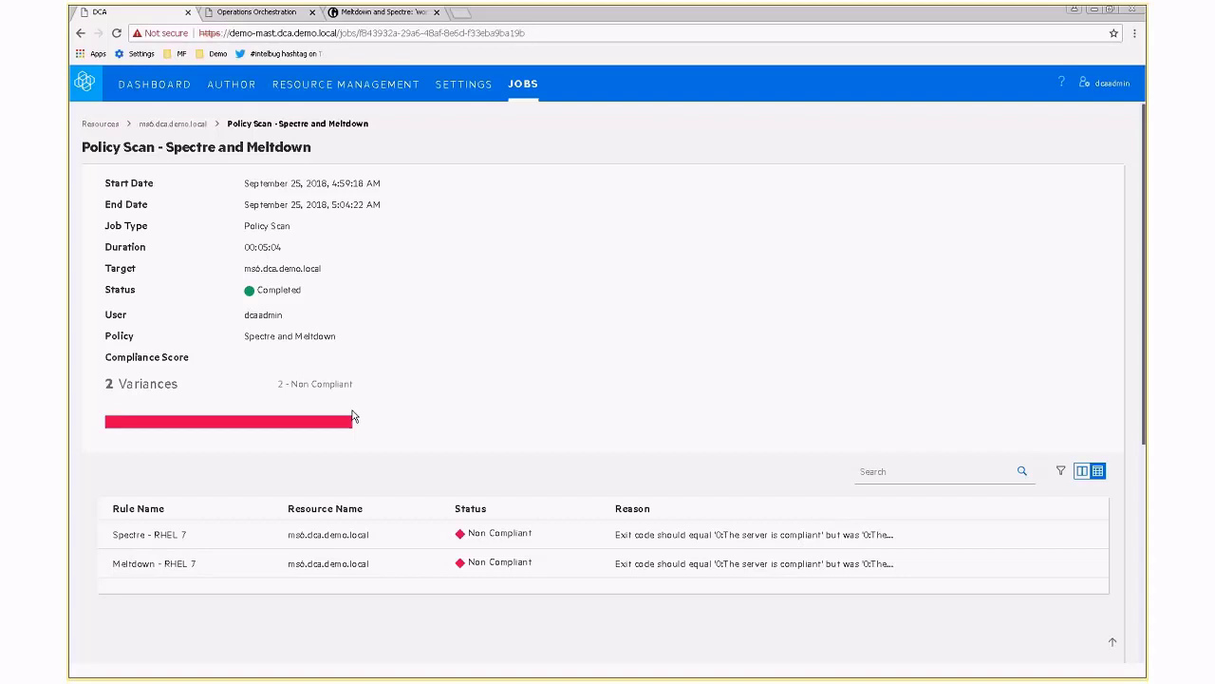
Open the Spectre - RHEL 7 rule details and review its needed kernel, firmware and microcode packages.
left_click(384, 539)
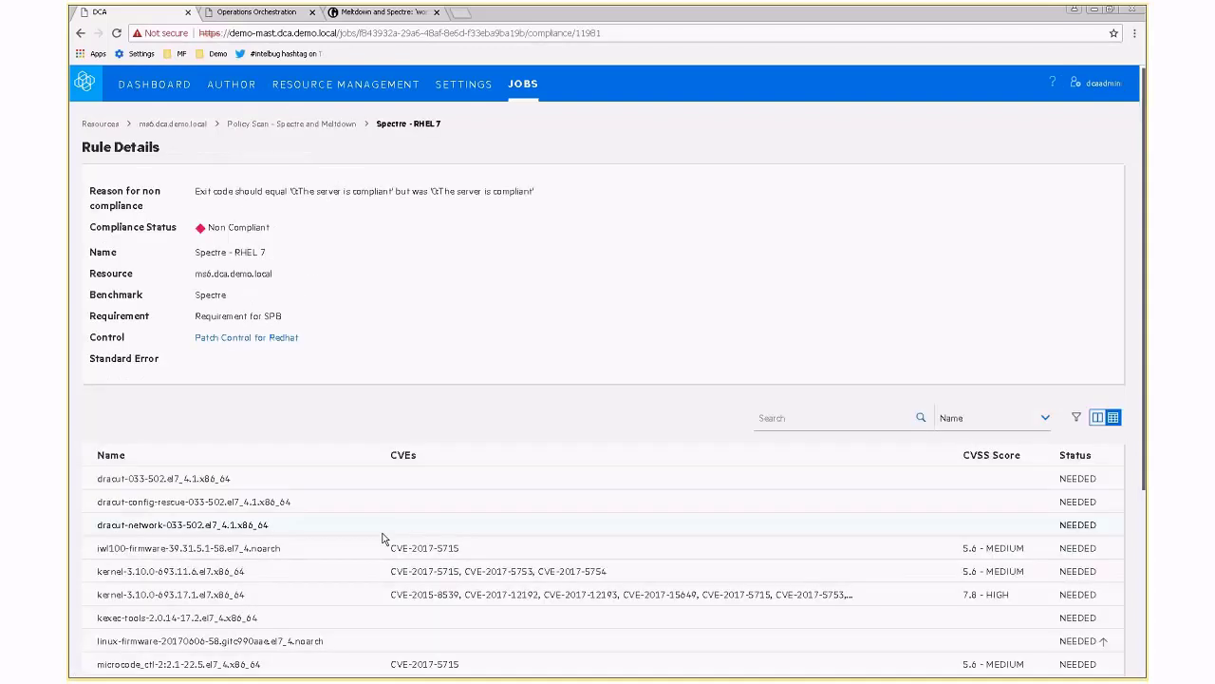
scroll(412, 561, "down", 2)
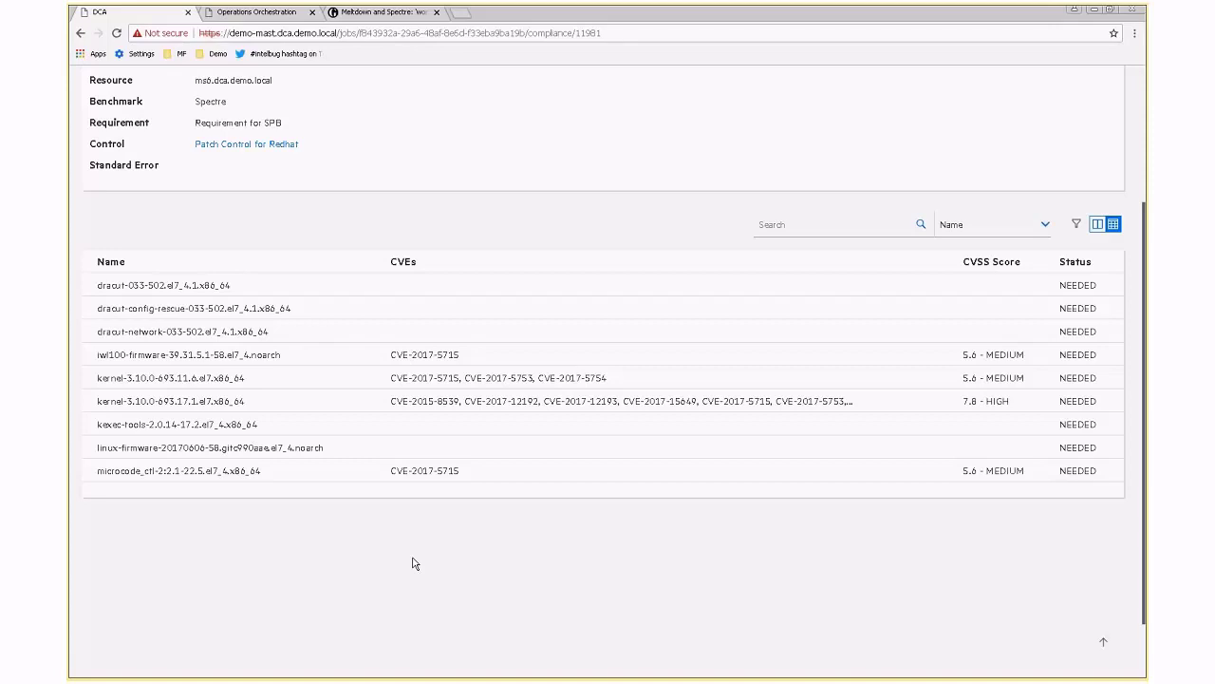
scroll(412, 563, "up", 2)
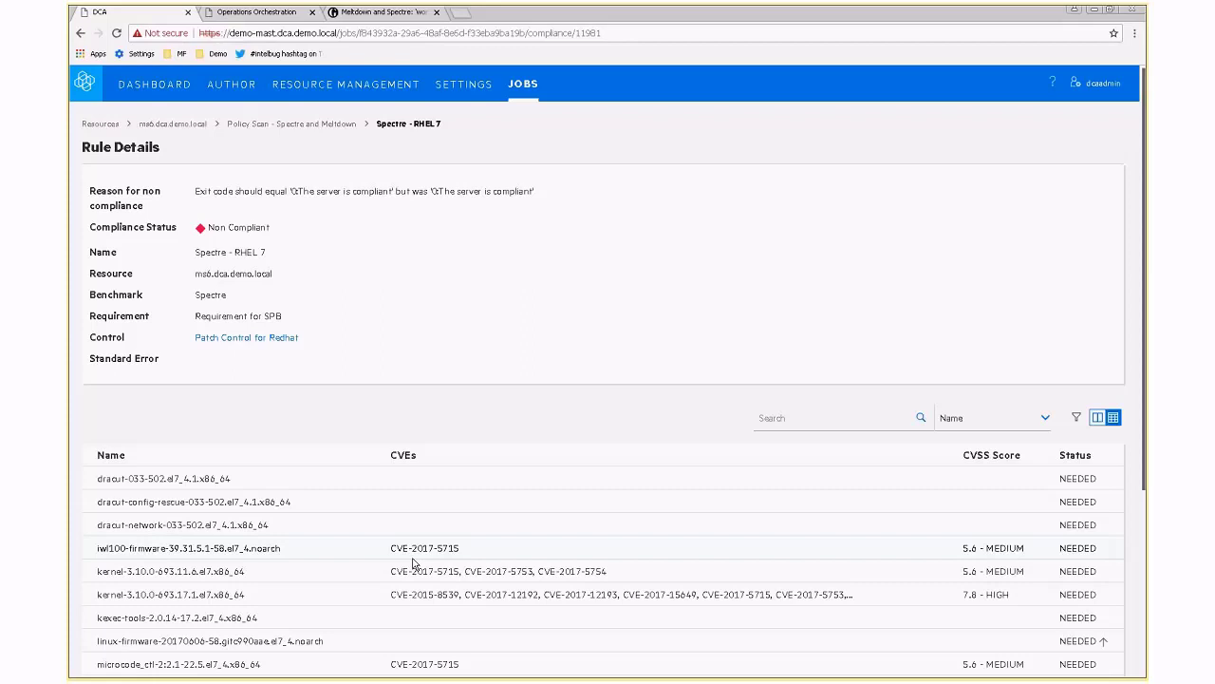
Return to ms6.dca.demo.local and filter its compliance to Not Compliant - Within RSLO rules.
left_click(172, 125)
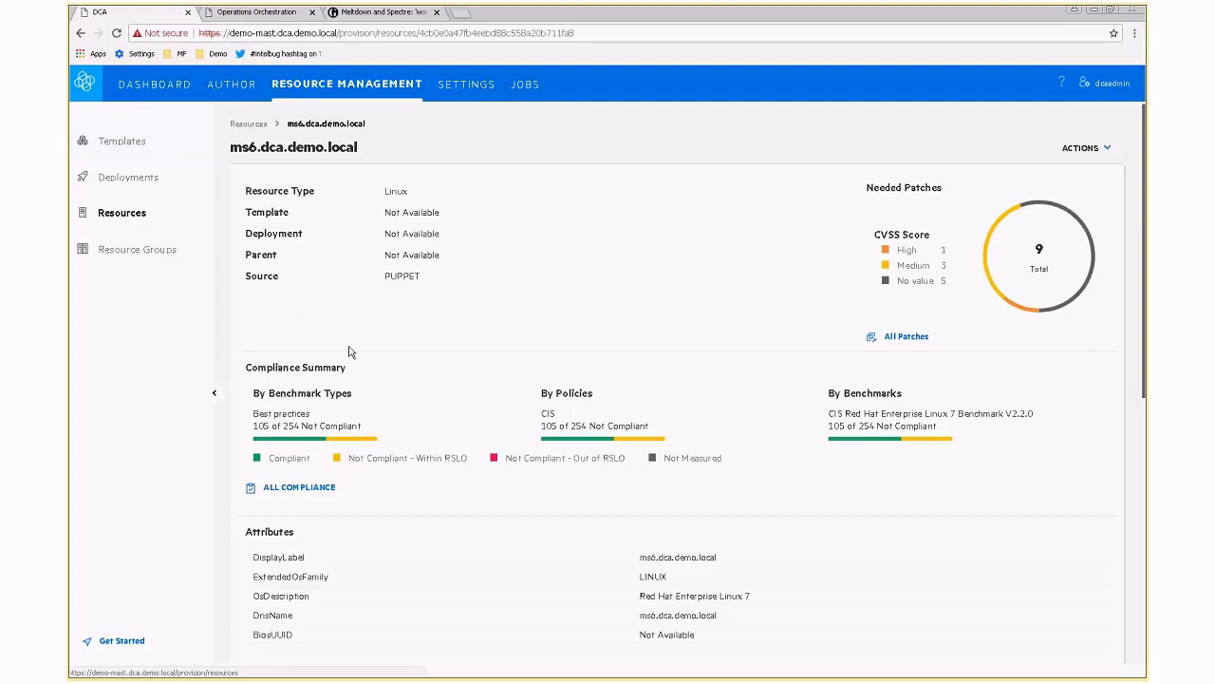
left_click(353, 441)
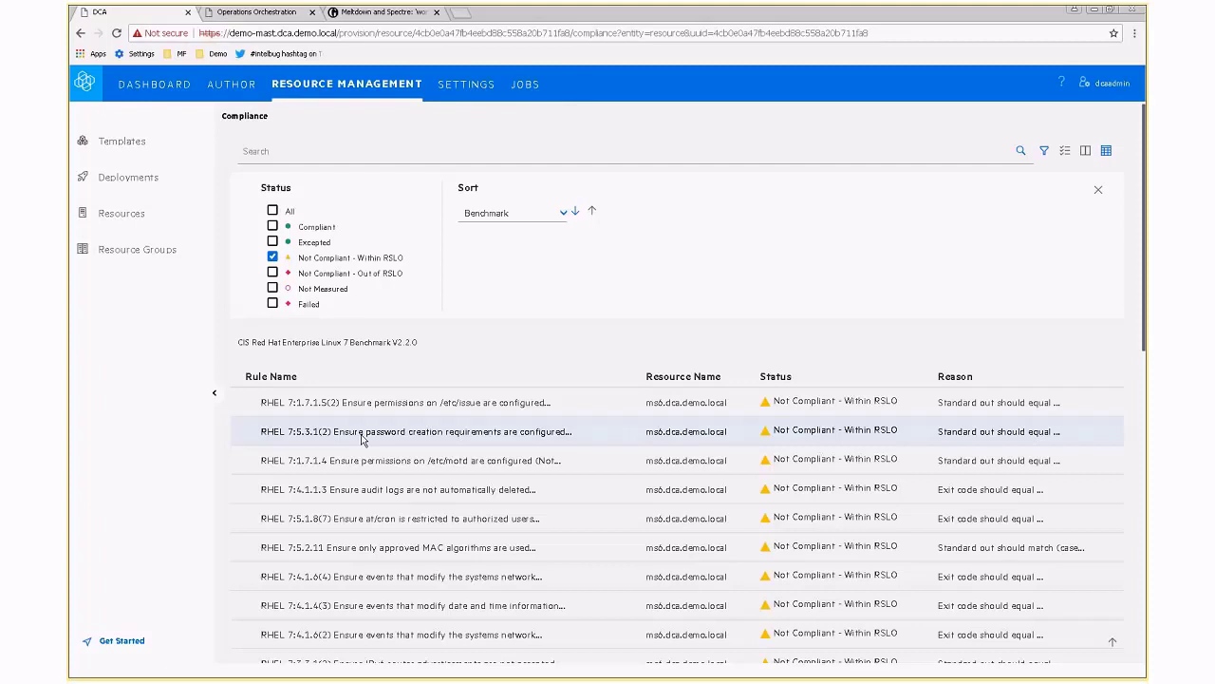
Scroll the non-compliant rules and open RHEL 7:5.2.11, the approved MAC algorithms rule.
scroll(360, 439, "down", 3)
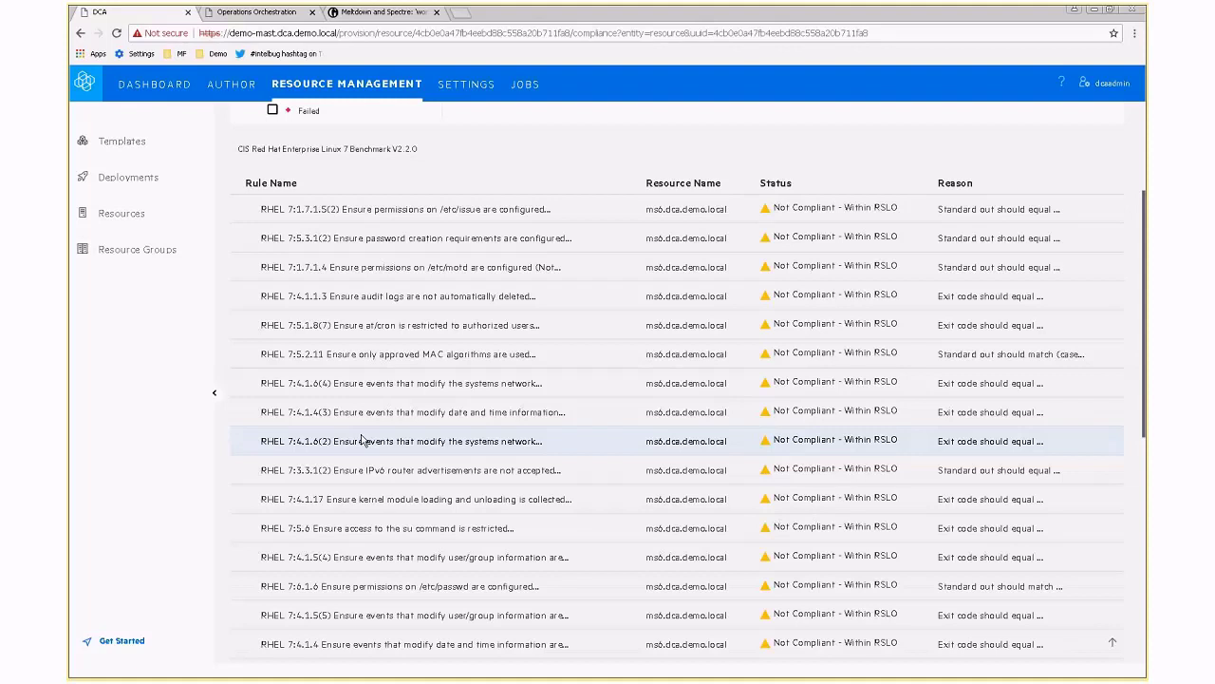
left_click(370, 356)
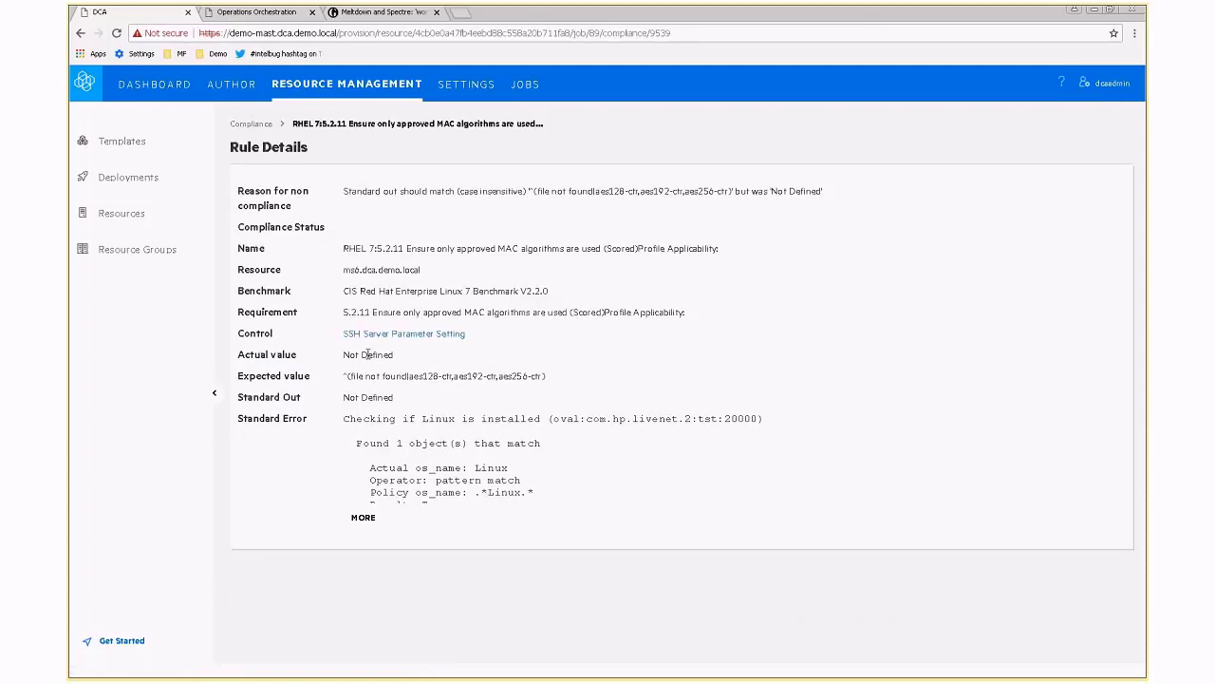
Expand the MAC algorithms rule's full Standard Error output, then go back to Compliance.
left_click(359, 518)
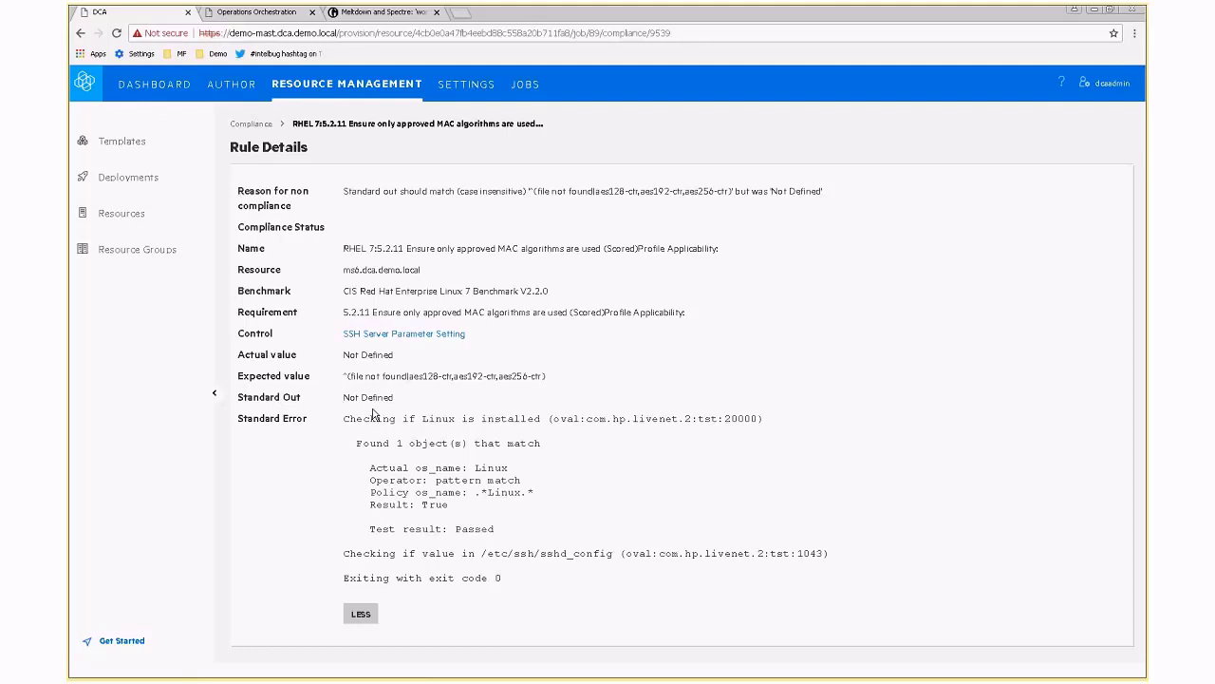
key("alt+Left")
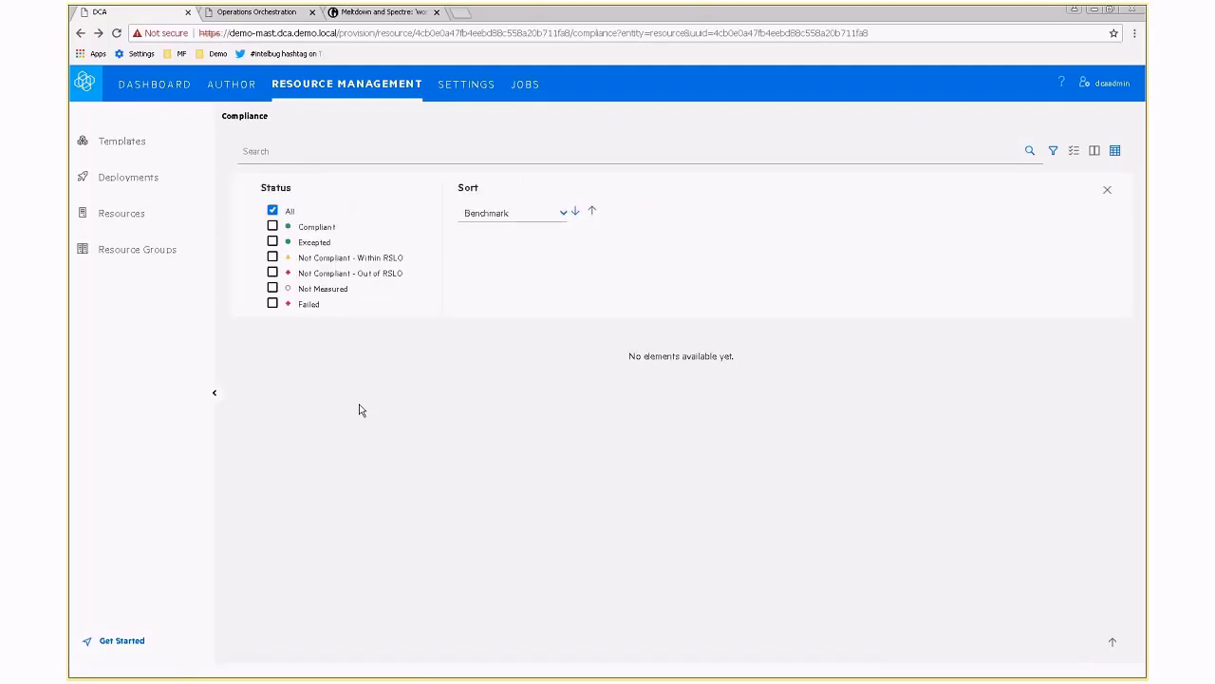
Open the ms6.dca.demo.local resource details page from the Compliance list.
left_click(359, 409)
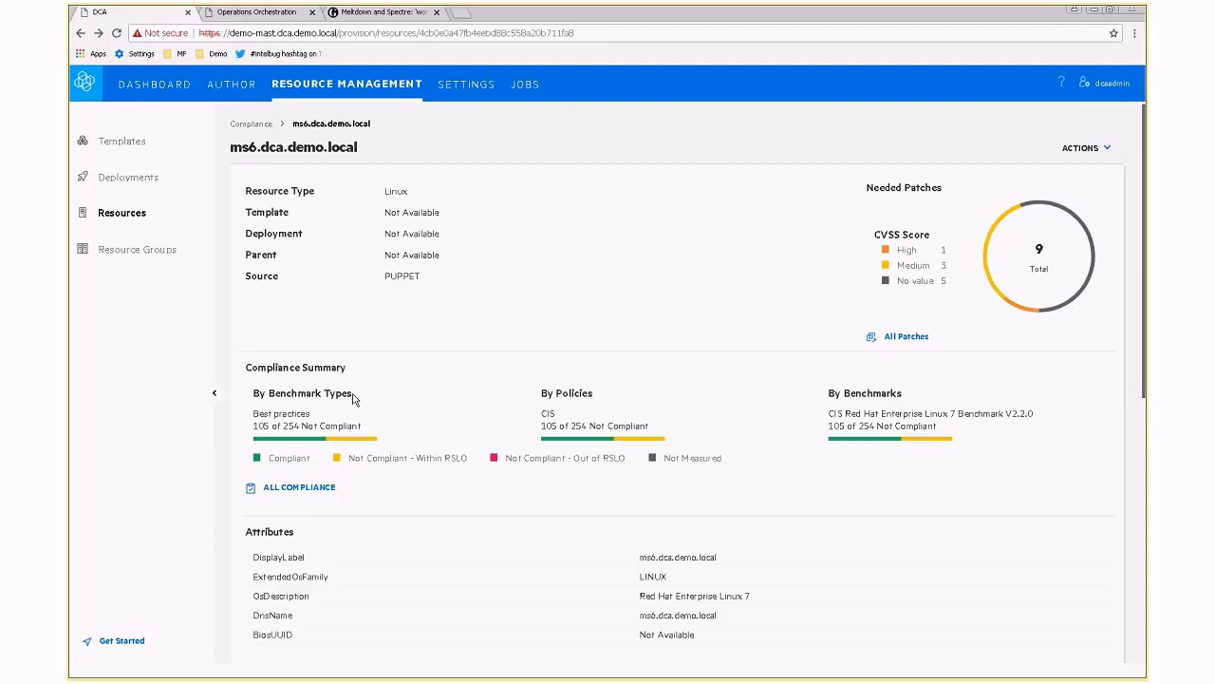
Remediate ms6.dca.demo.local against the Spectre and Meltdown policy from the Actions menu.
left_click(1083, 149)
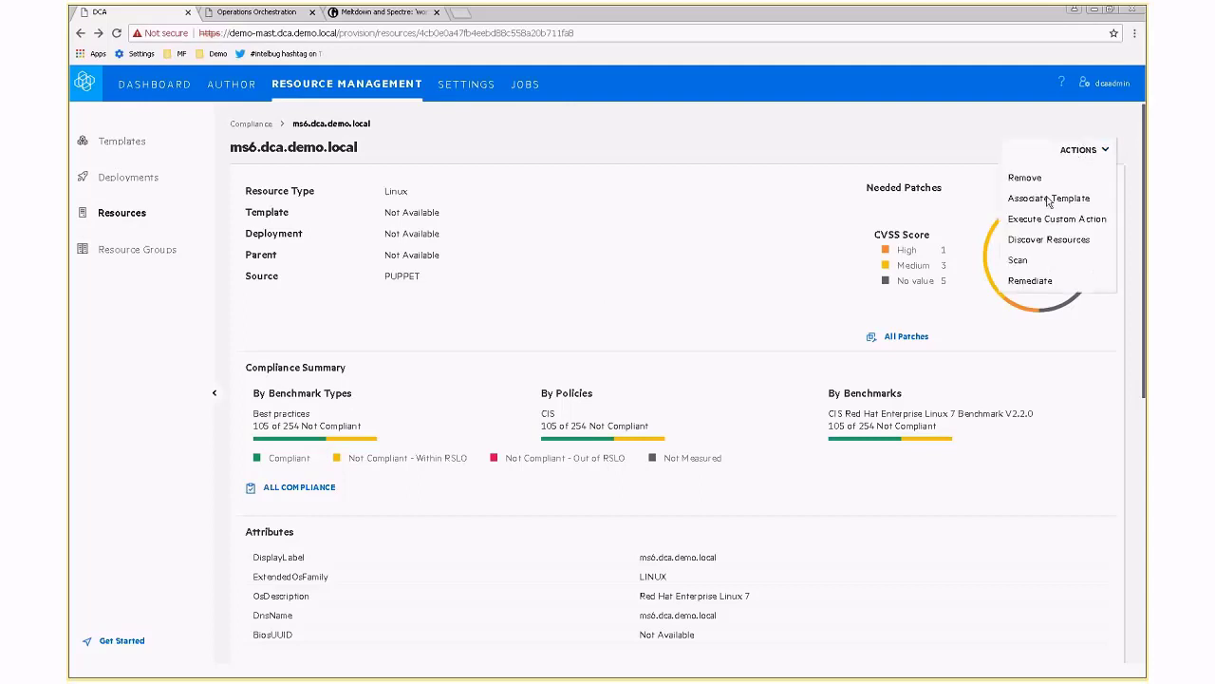
left_click(1029, 282)
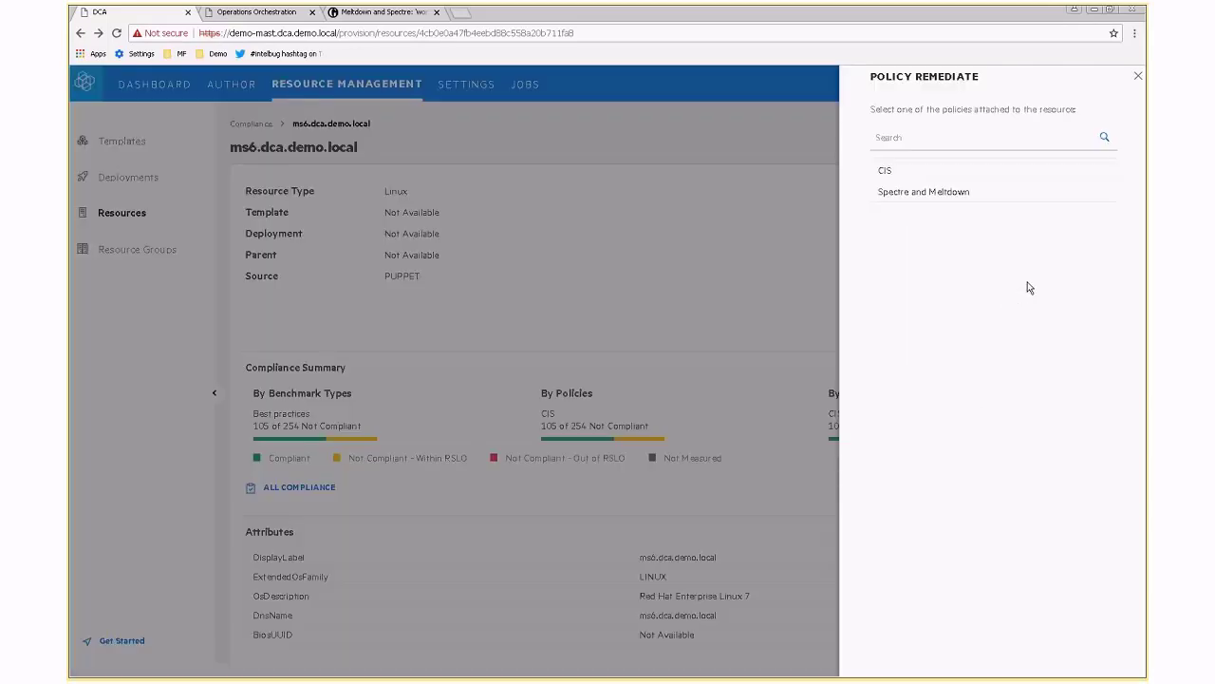
left_click(888, 195)
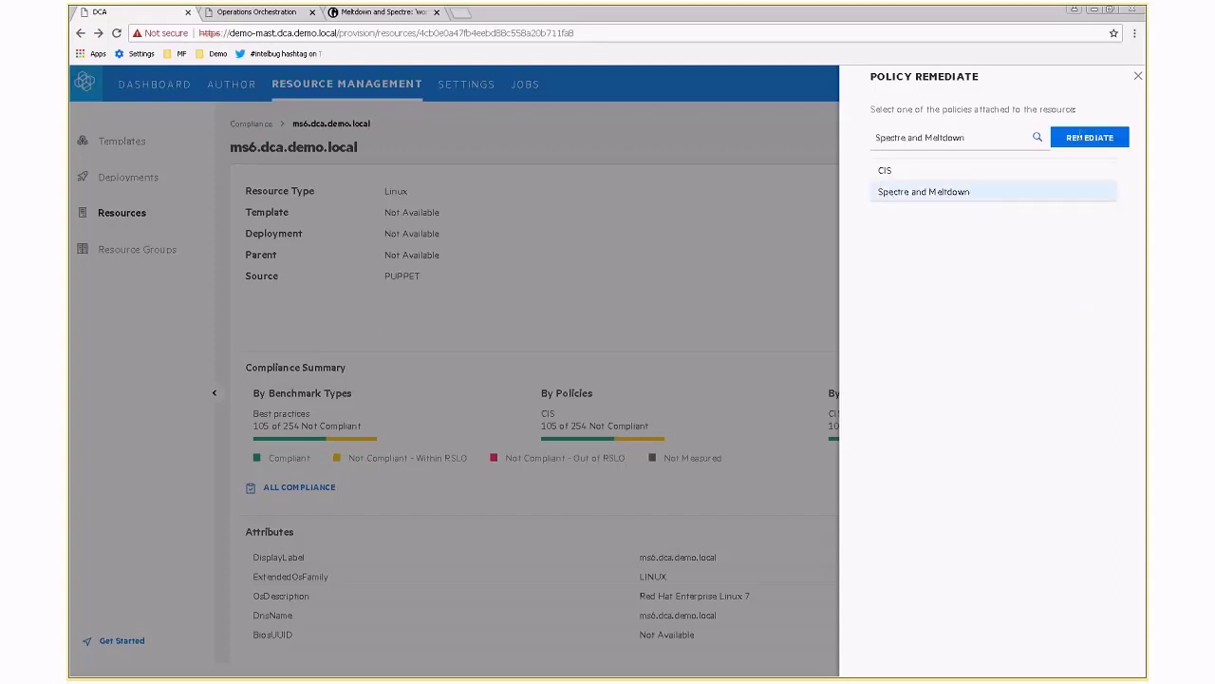
left_click(1090, 138)
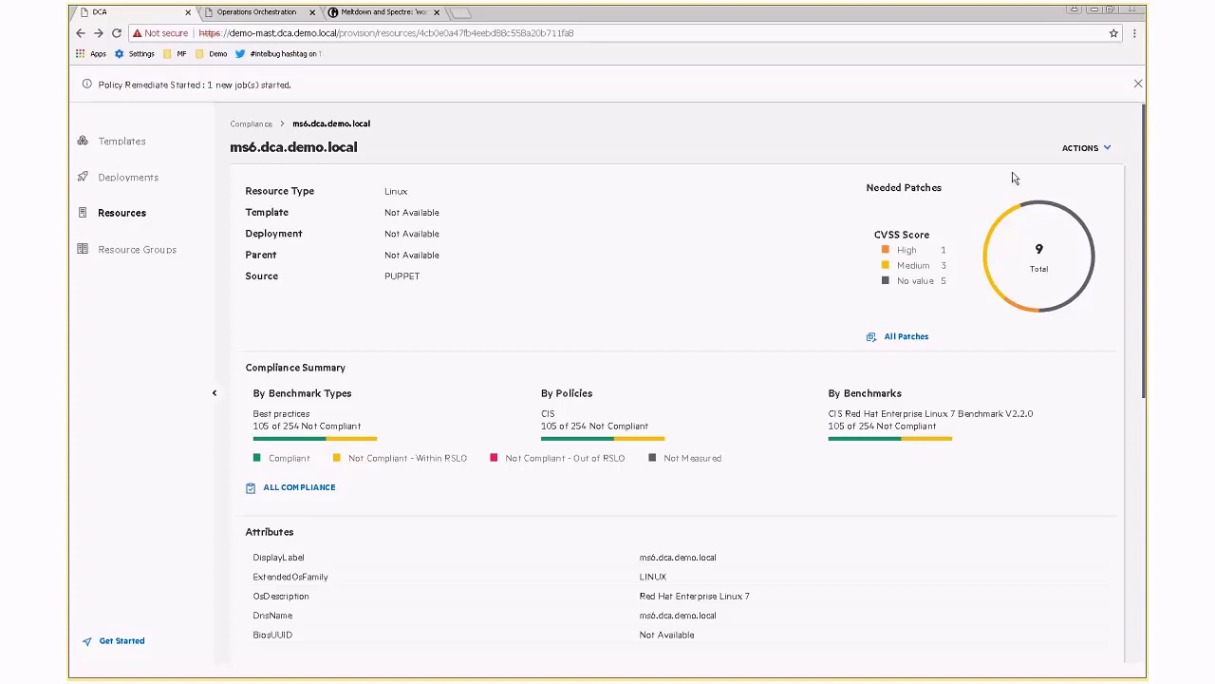
Start a second remediation on ms6.dca.demo.local using the CIS policy, then switch to Operations Orchestration.
left_click(1089, 150)
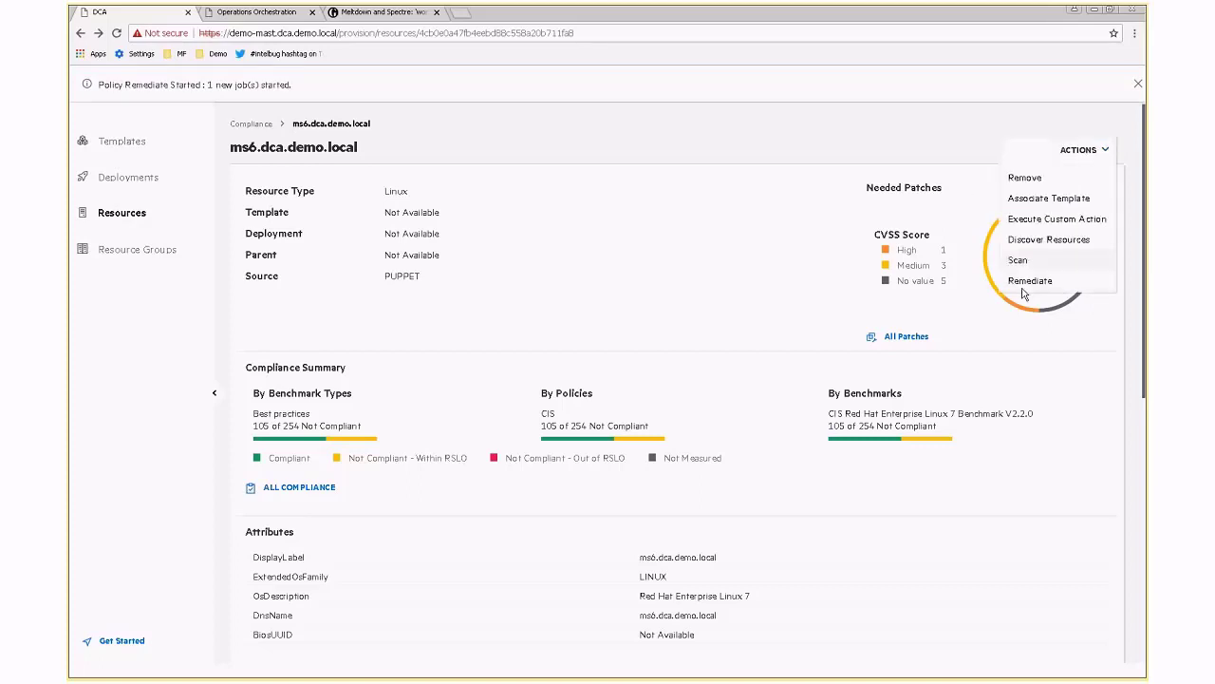
left_click(1029, 281)
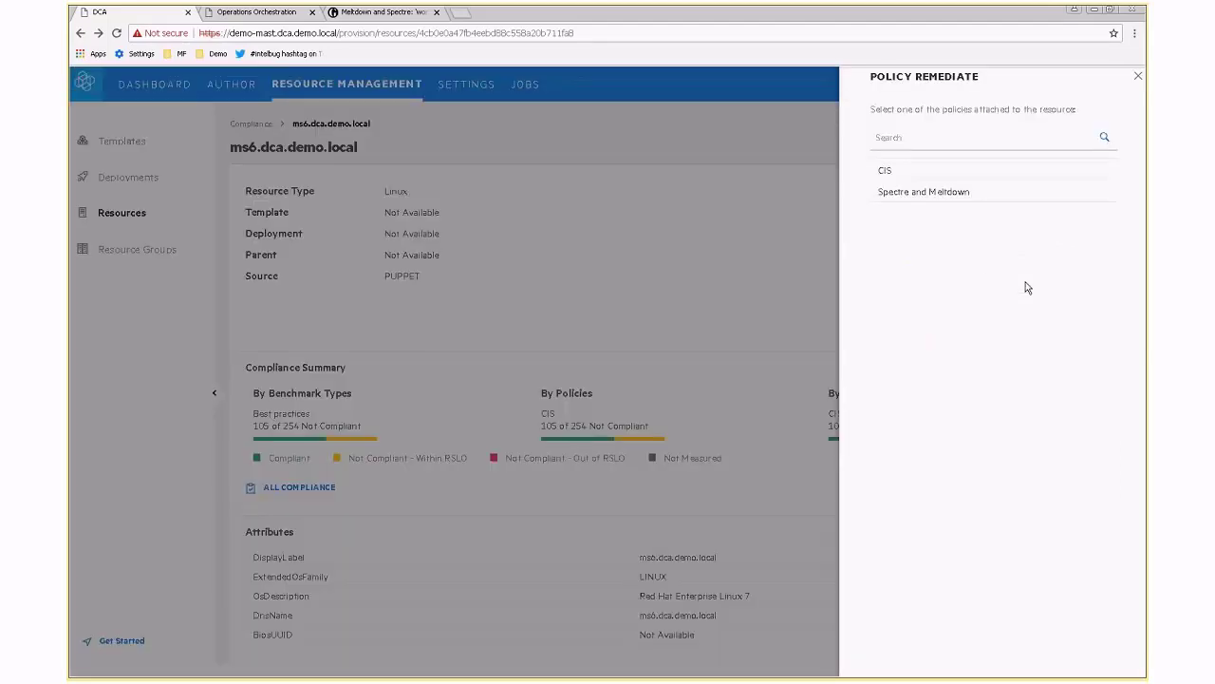
left_click(898, 171)
left_click(1089, 138)
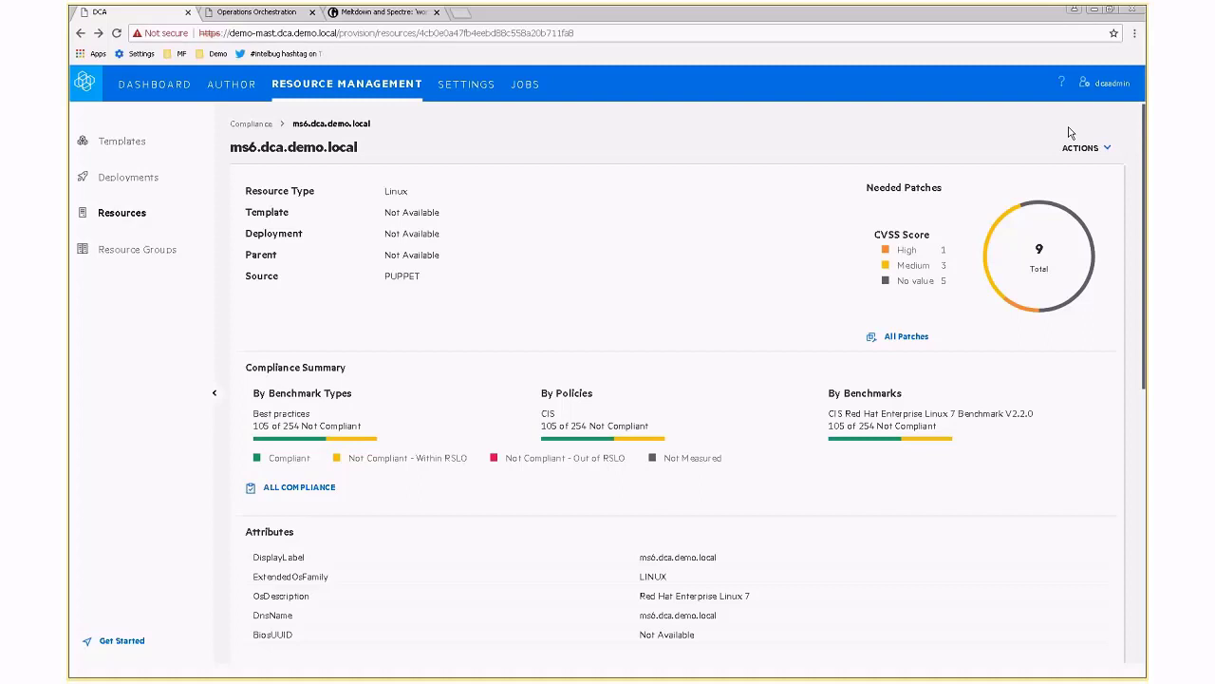
left_click(264, 13)
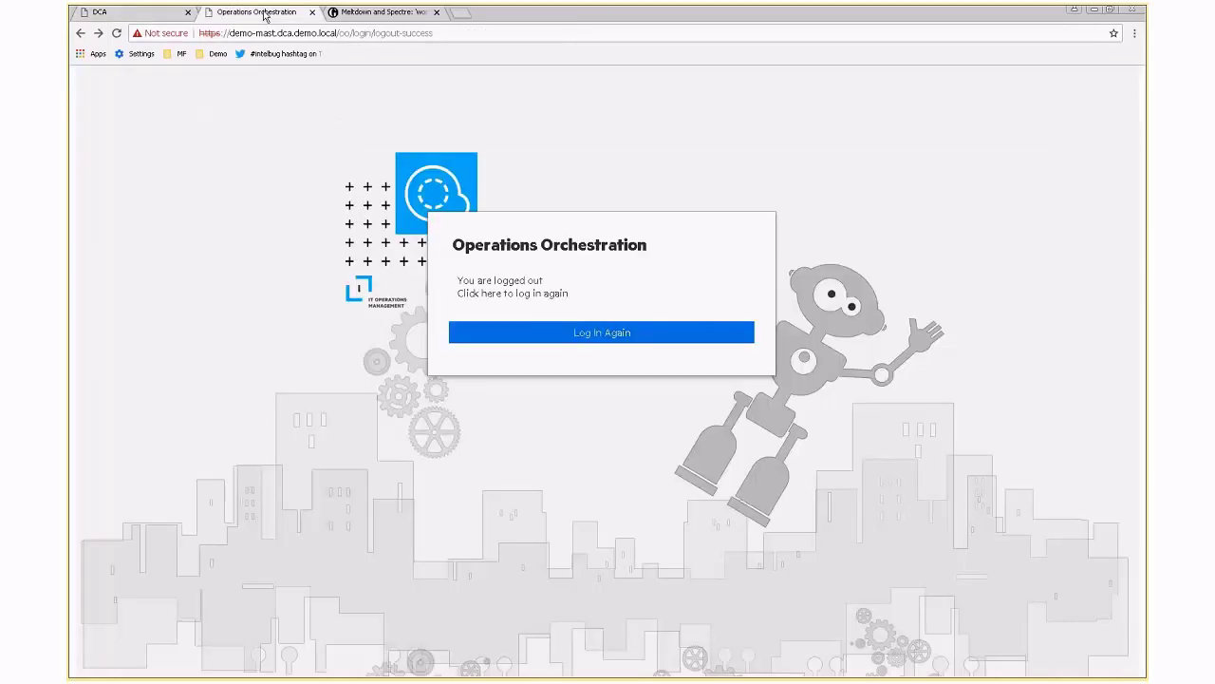
Log back into Operations Orchestration with the admin credentials and select the running POLICY_REMEDIATE run in Run Management.
left_click(535, 338)
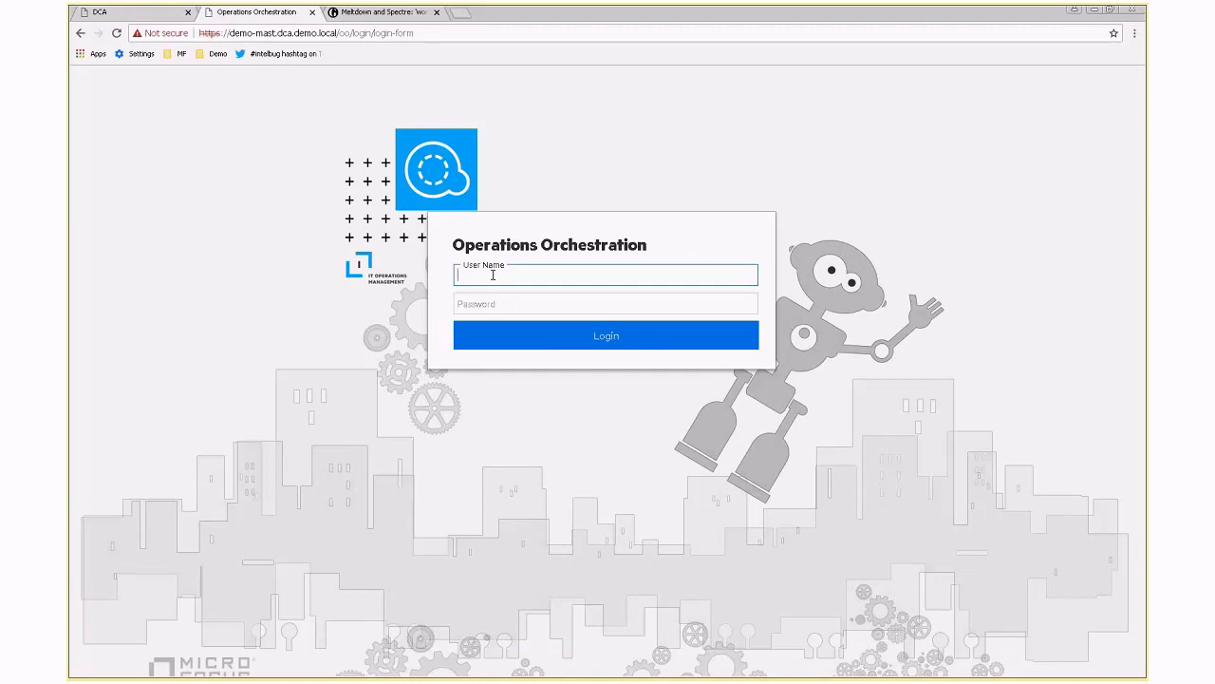
type("oo_admin")
key("Tab")
type("••")
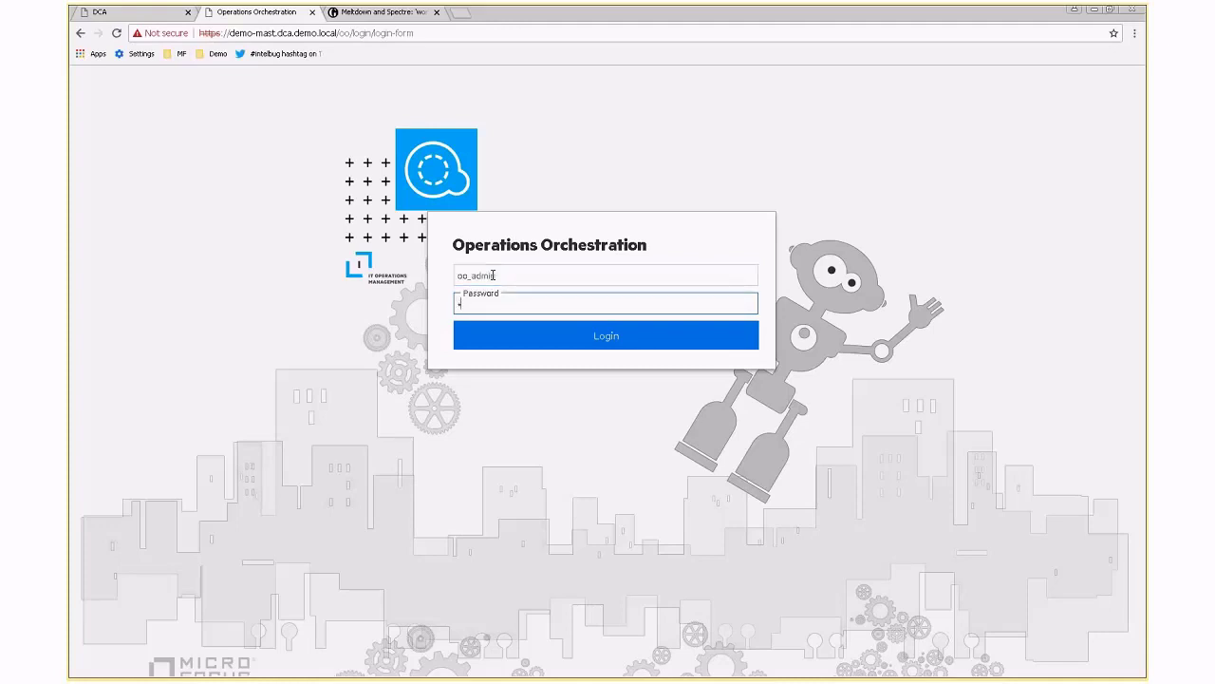
type("•••••••••••")
key("Return")
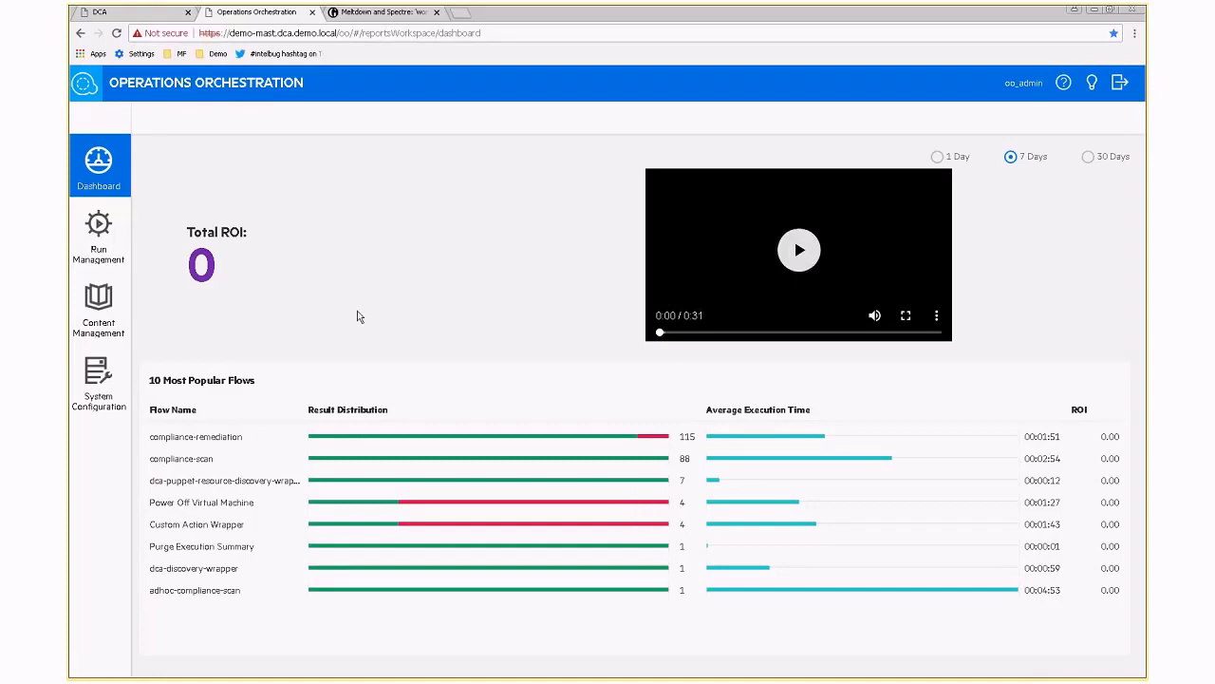
left_click(100, 242)
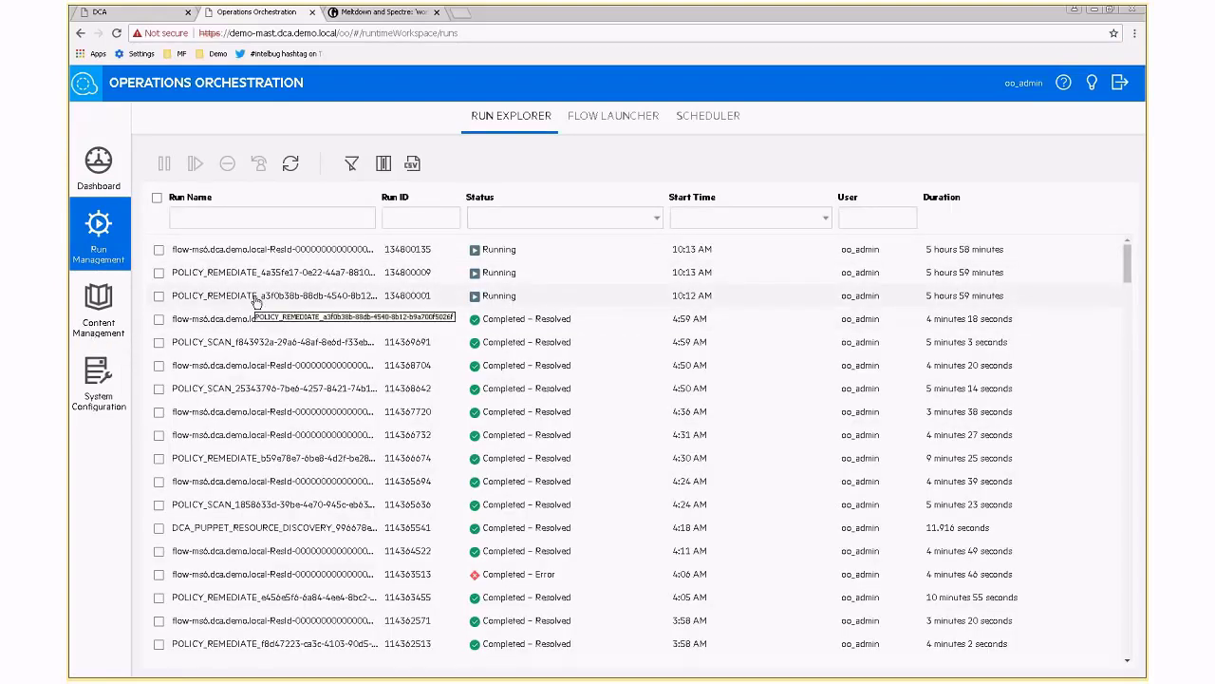
left_click(171, 296)
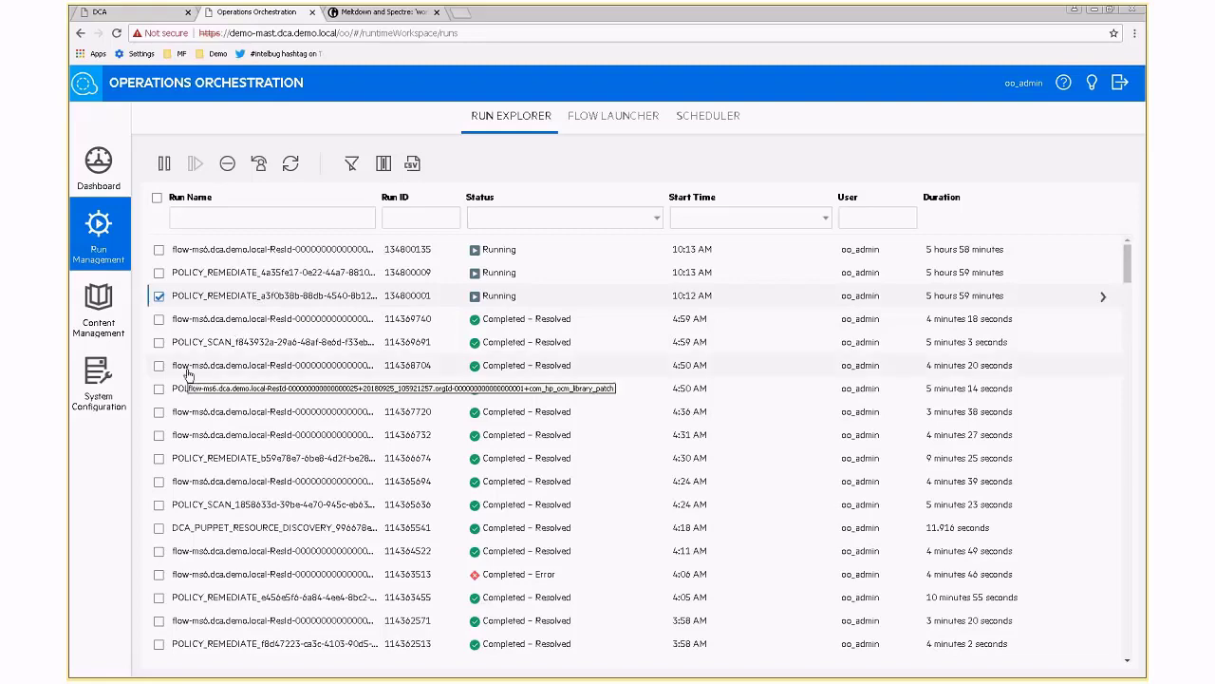
Open the running POLICY_REMEDIATE run, frame its flow graph at 80%, and show the current Sleep step's details.
left_click(210, 296)
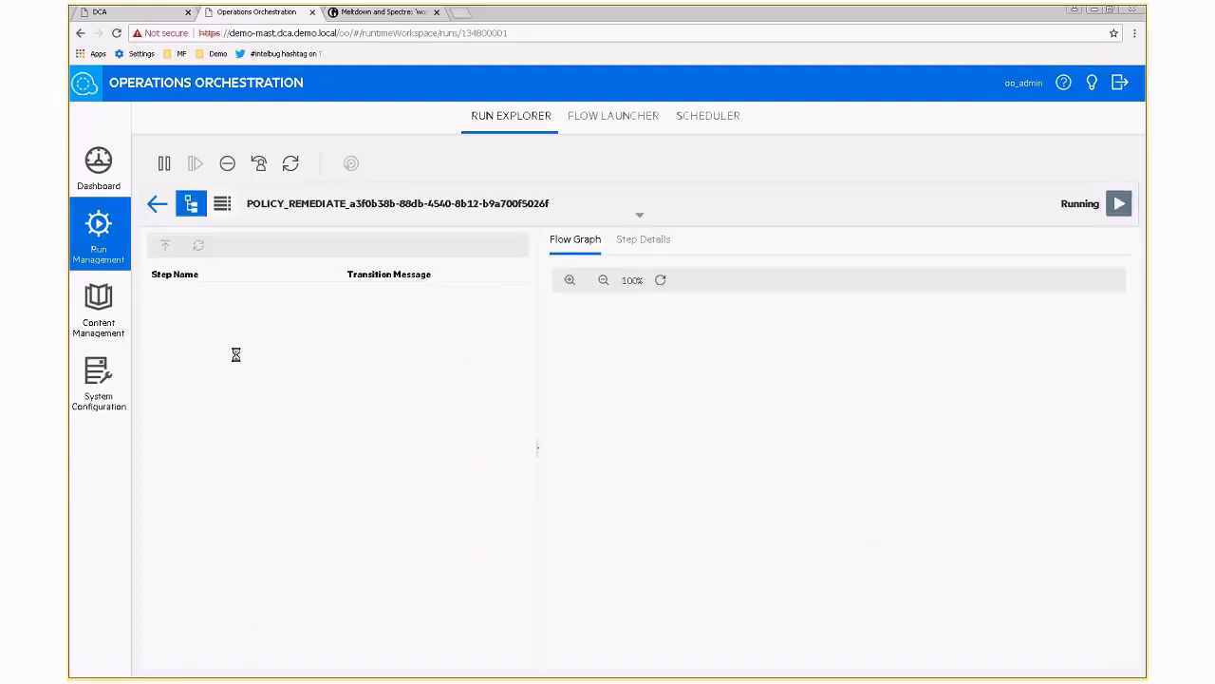
left_click(604, 280)
left_click(604, 280)
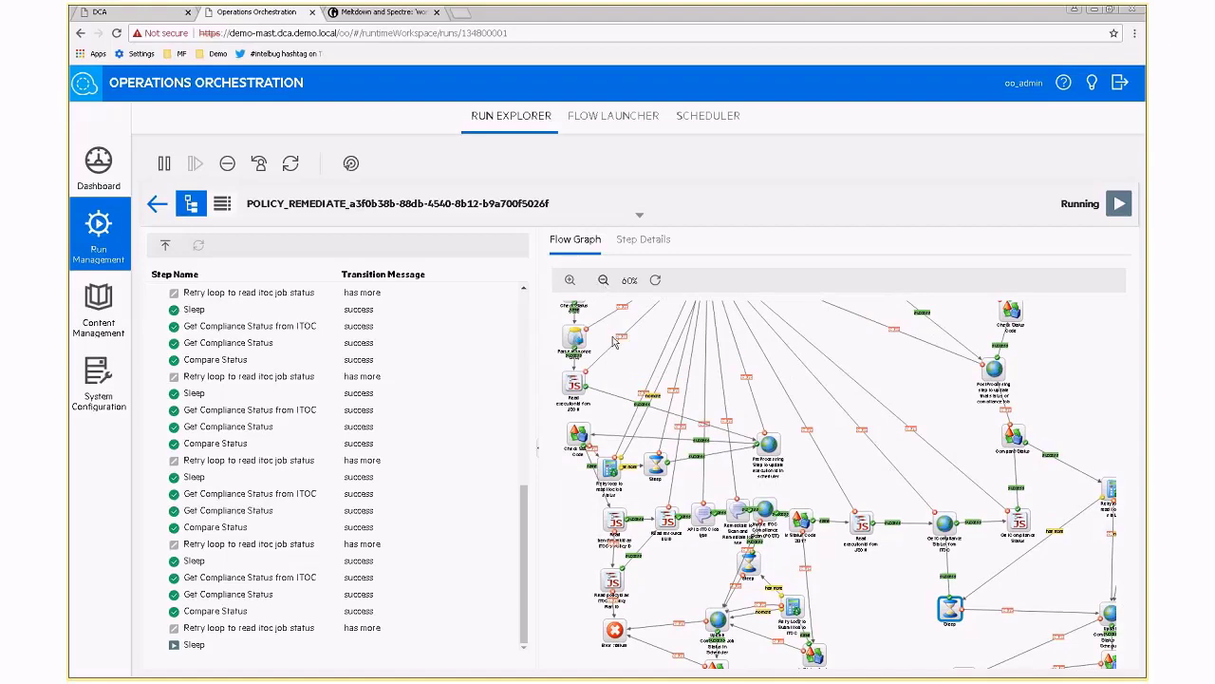
left_click(604, 280)
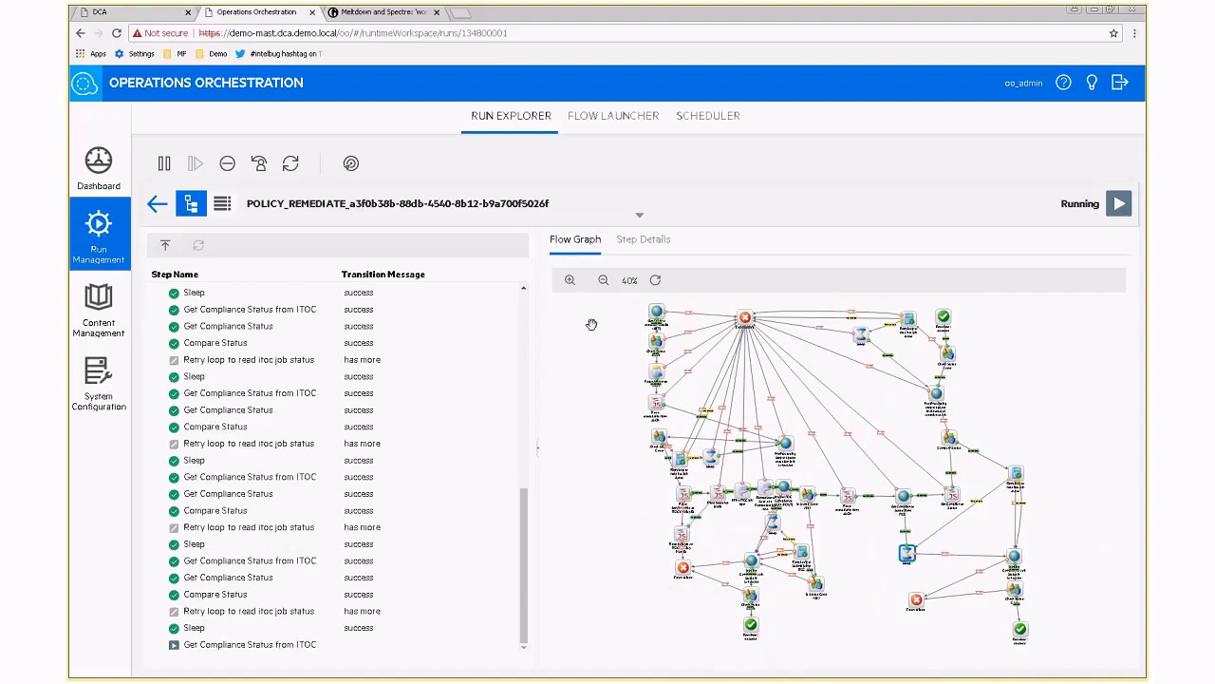
left_click(570, 280)
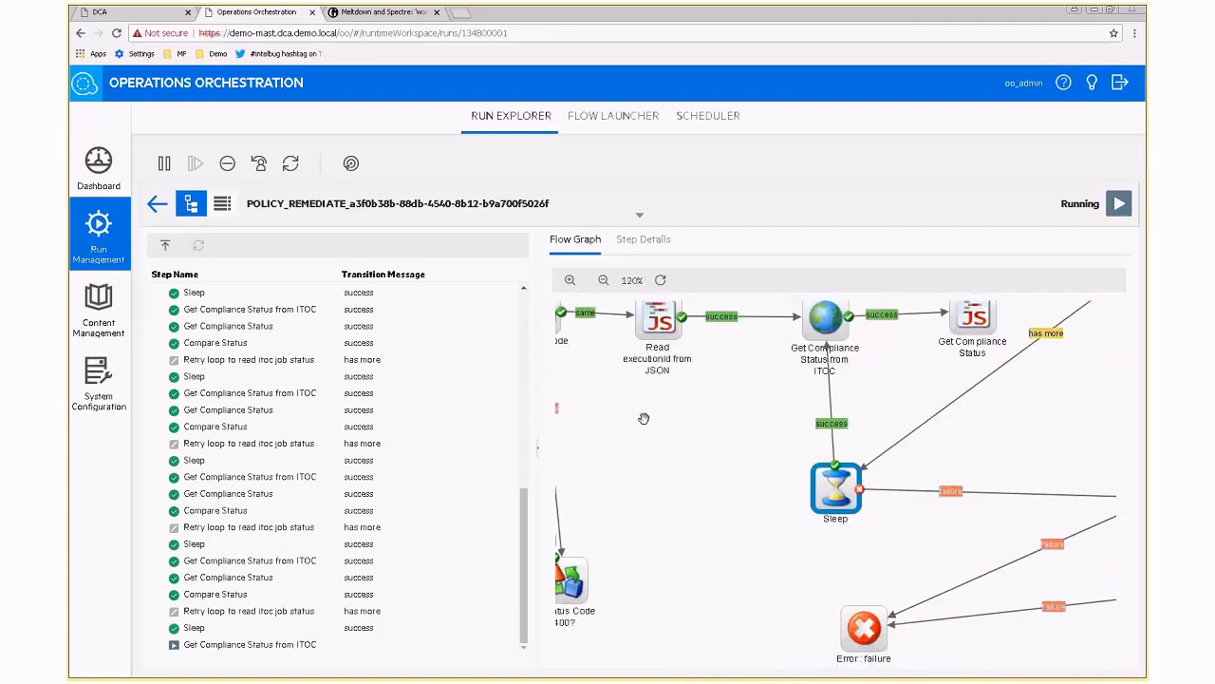
left_click_drag(643, 418, 909, 506)
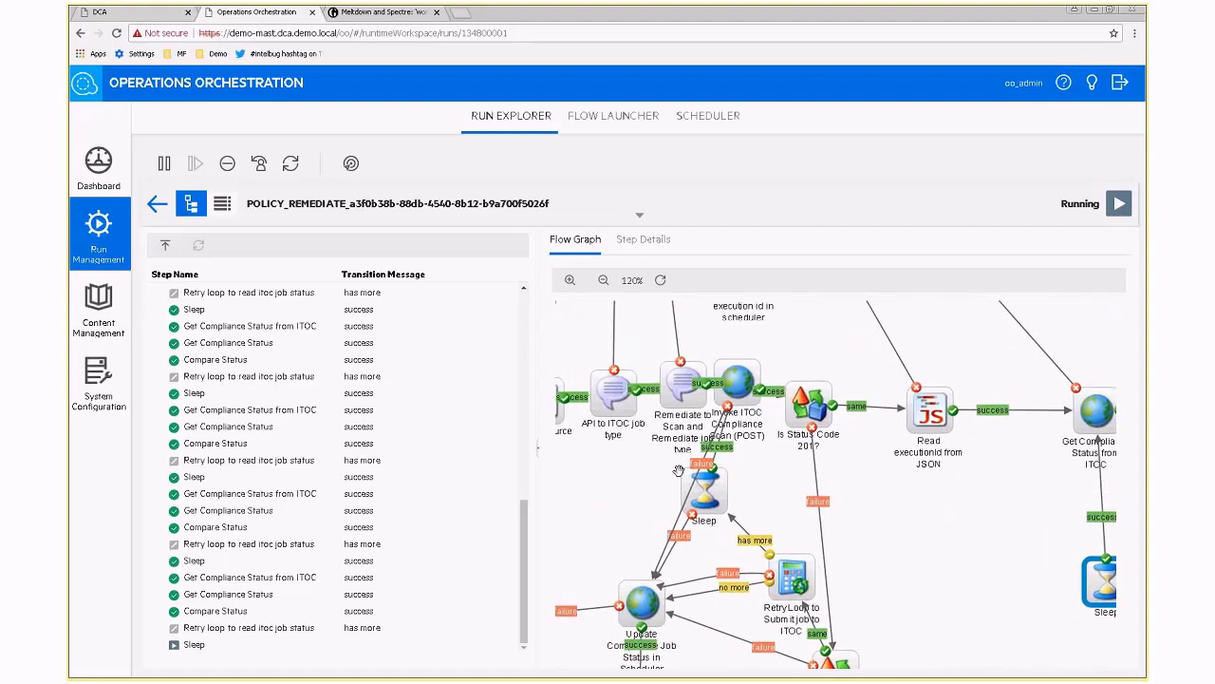
left_click_drag(584, 584, 914, 507)
left_click(660, 280)
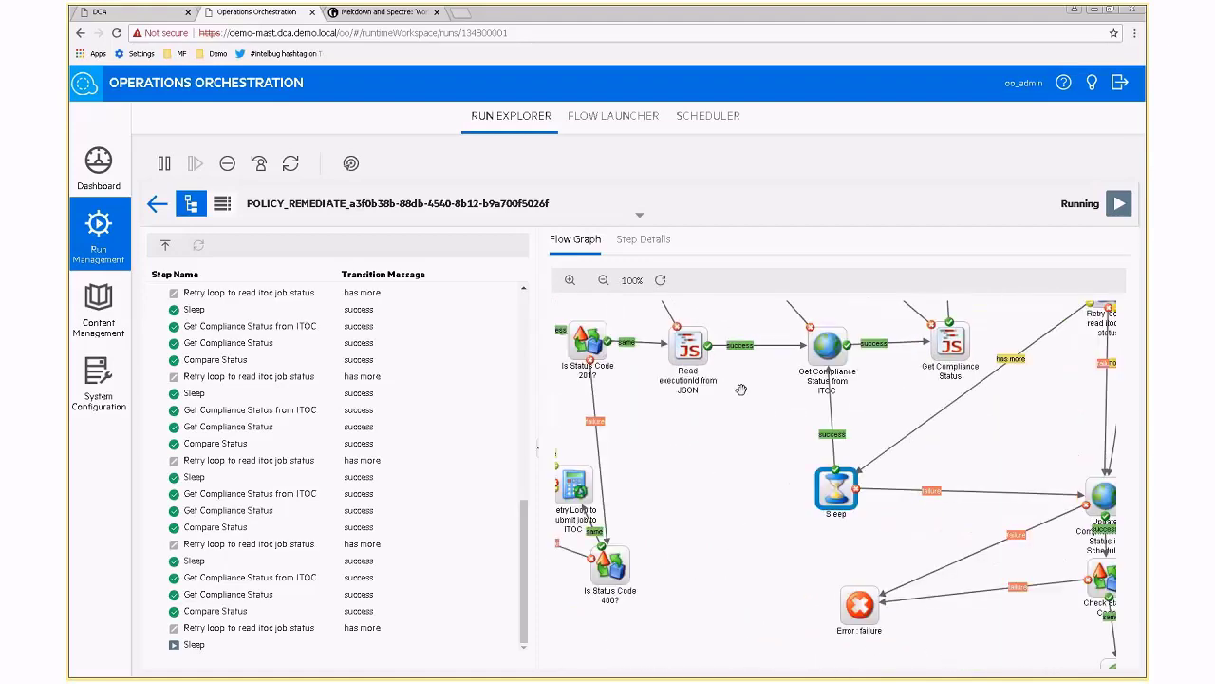
left_click(603, 281)
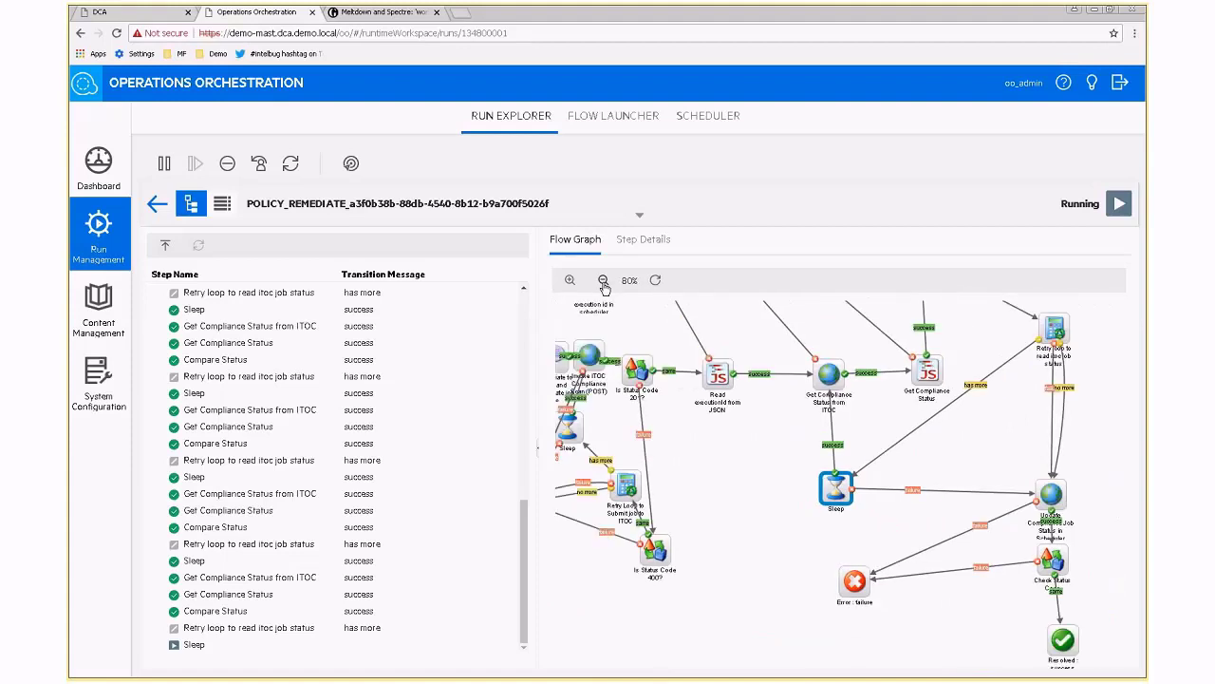
left_click(642, 249)
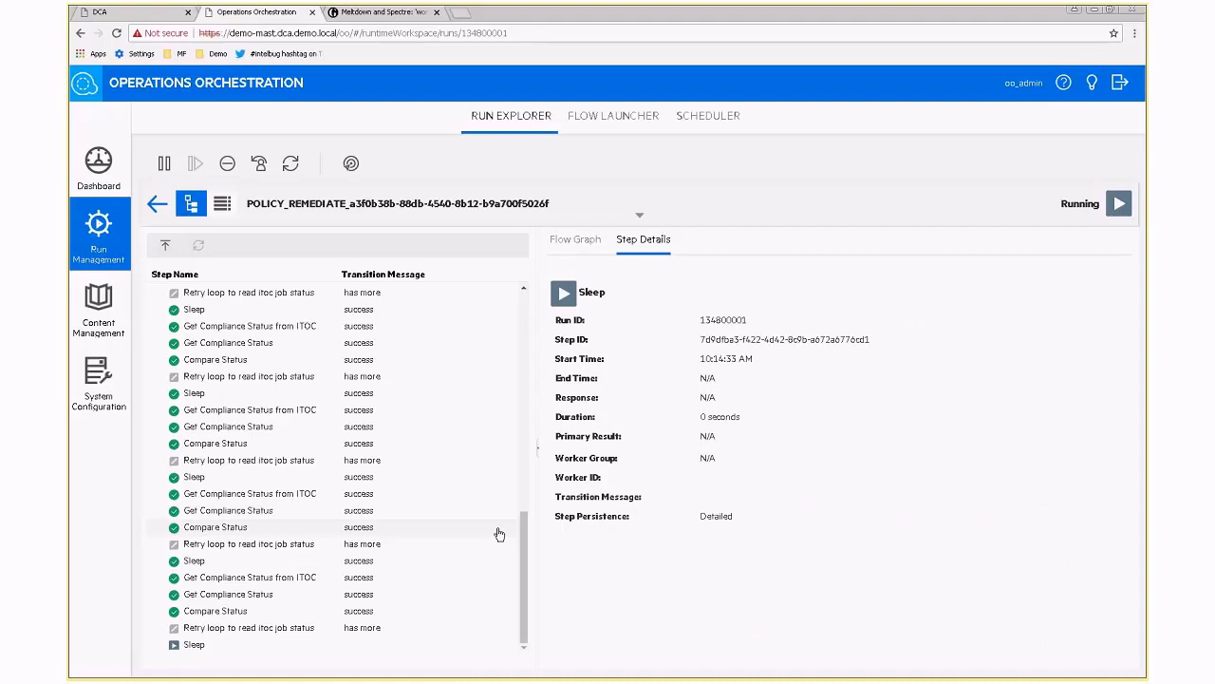
Return to Data Center Automation and open the Author section's Resource Types list.
left_click(114, 19)
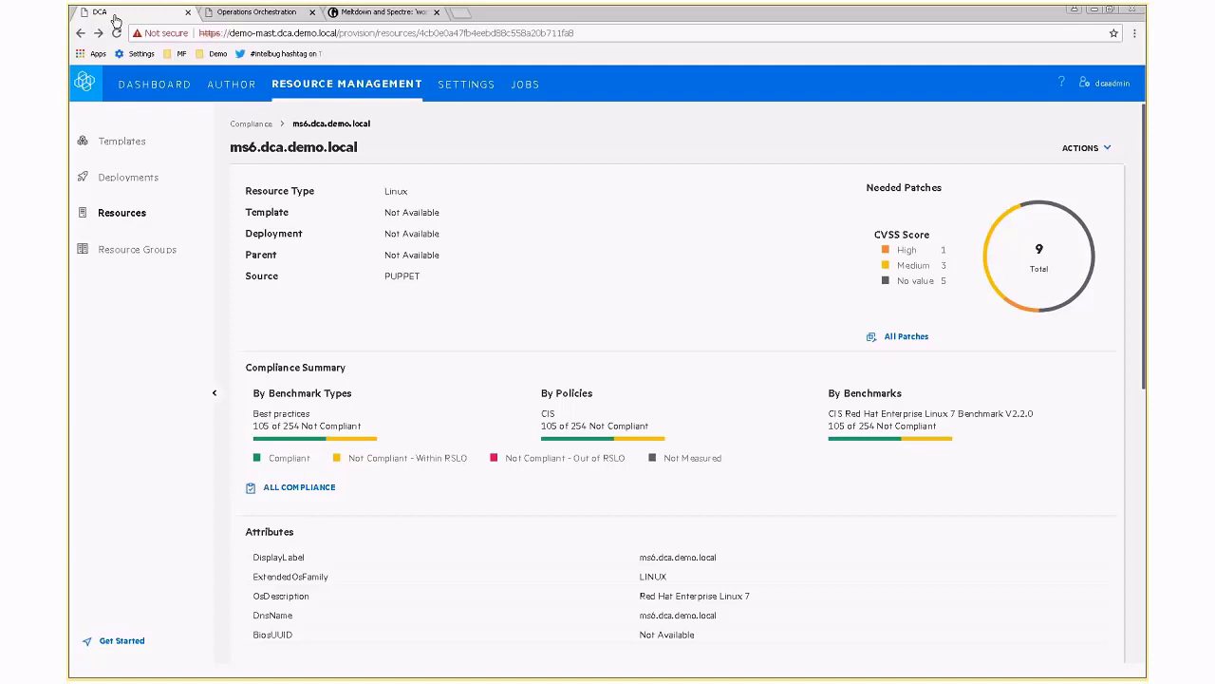
left_click(226, 88)
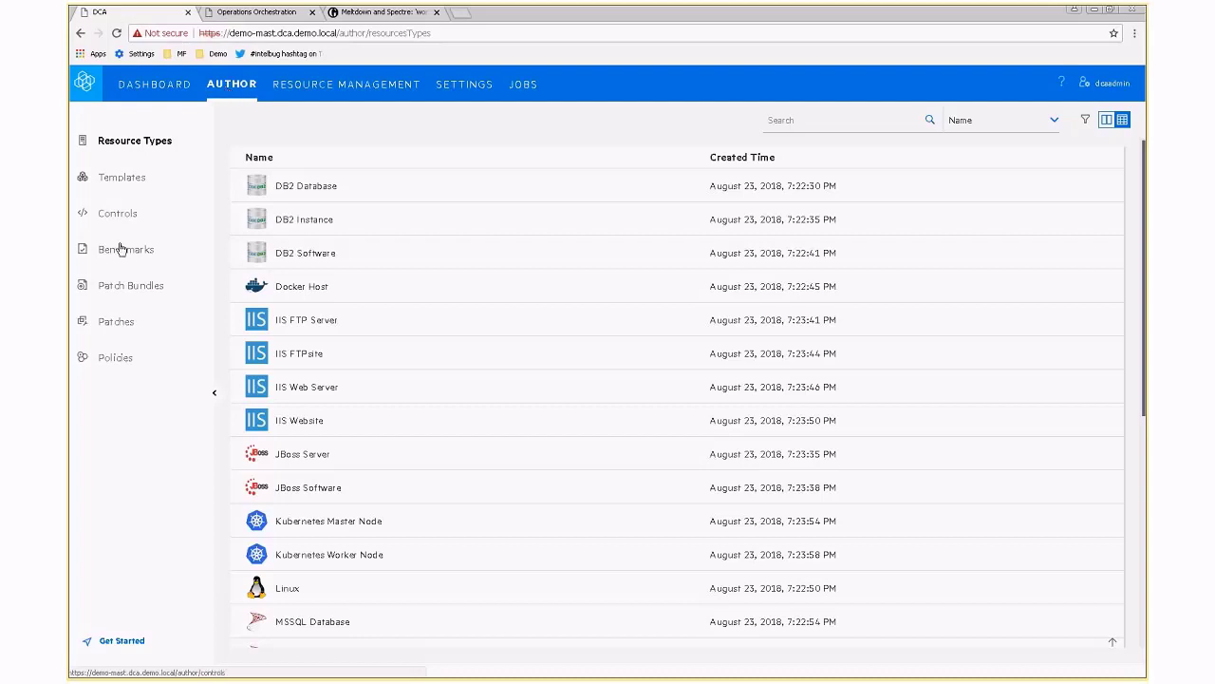
Review the Patch Bundles list and open the static Spectre bundle.
left_click(121, 288)
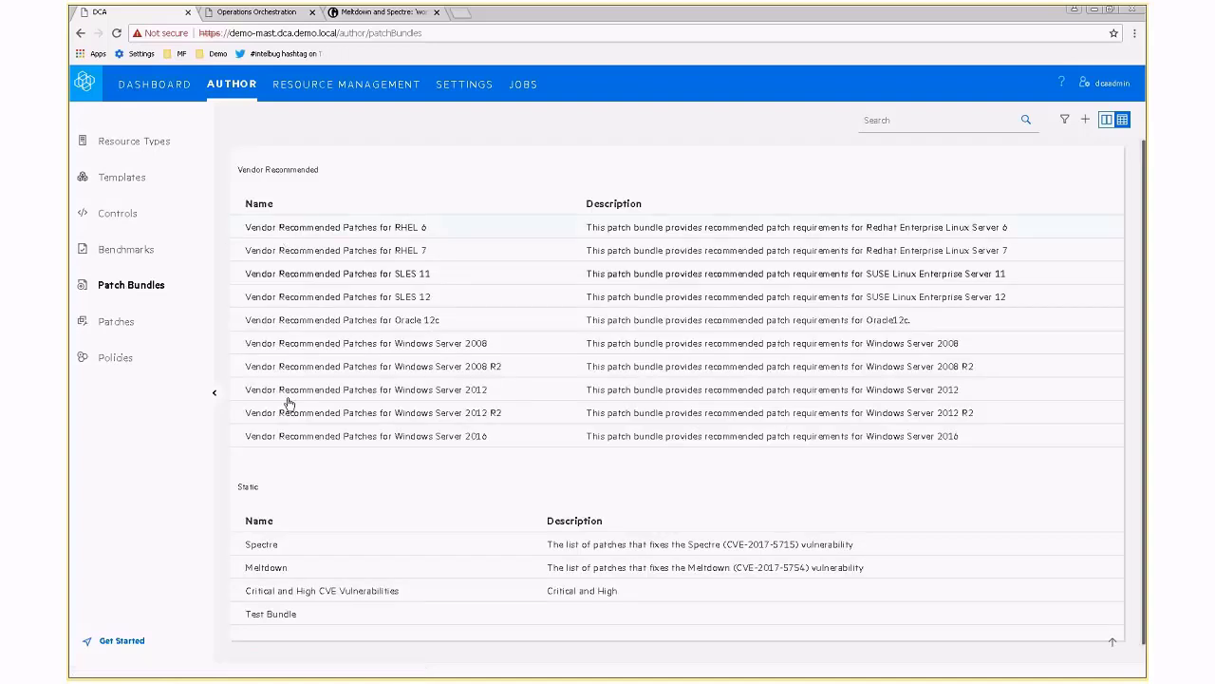
scroll(290, 432, "down", 1)
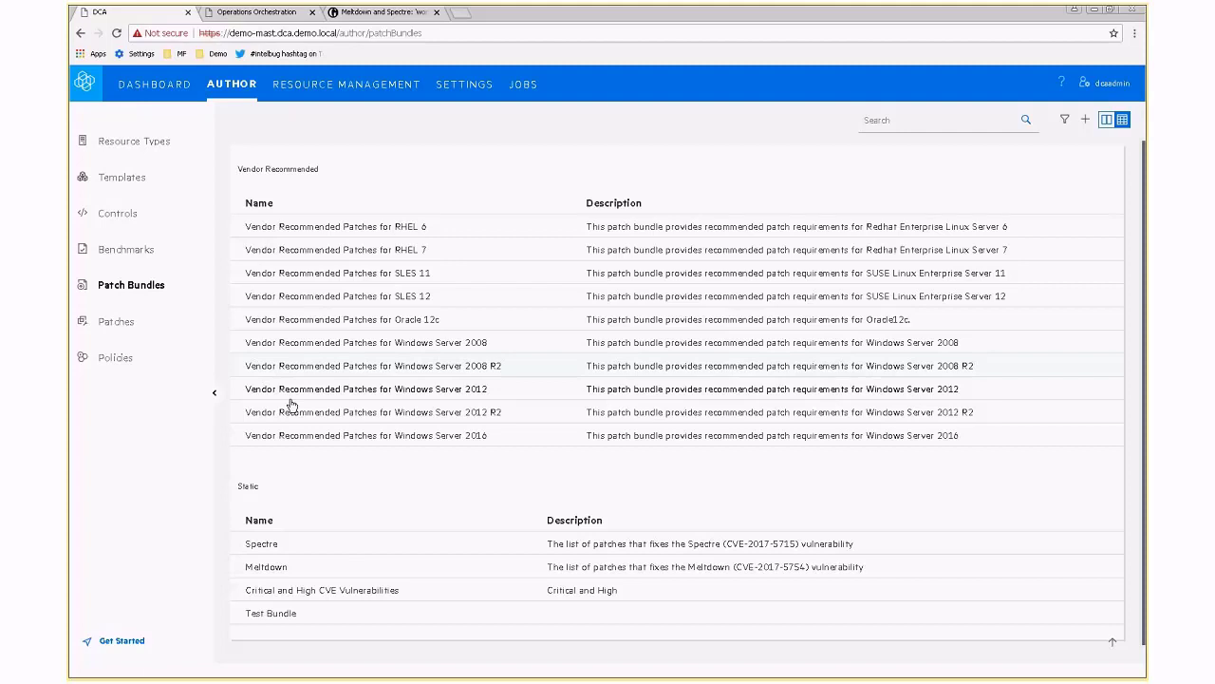
left_click(277, 547)
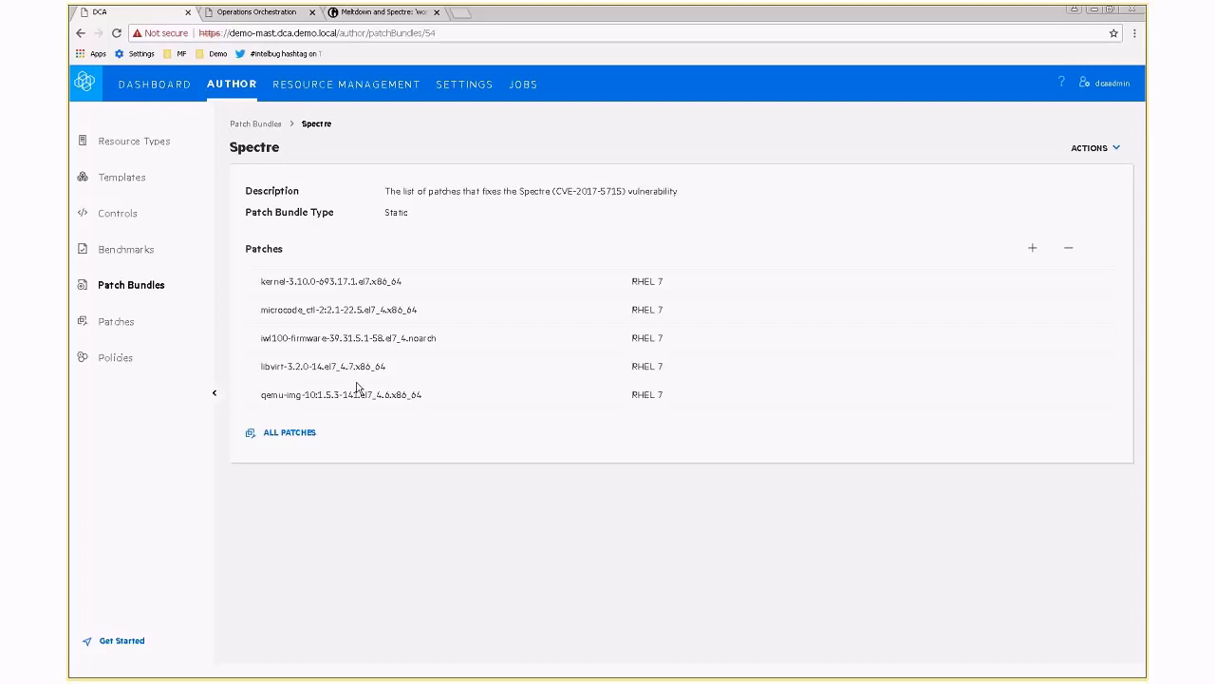
Open the Add Patches list for the Spectre bundle.
left_click(1034, 249)
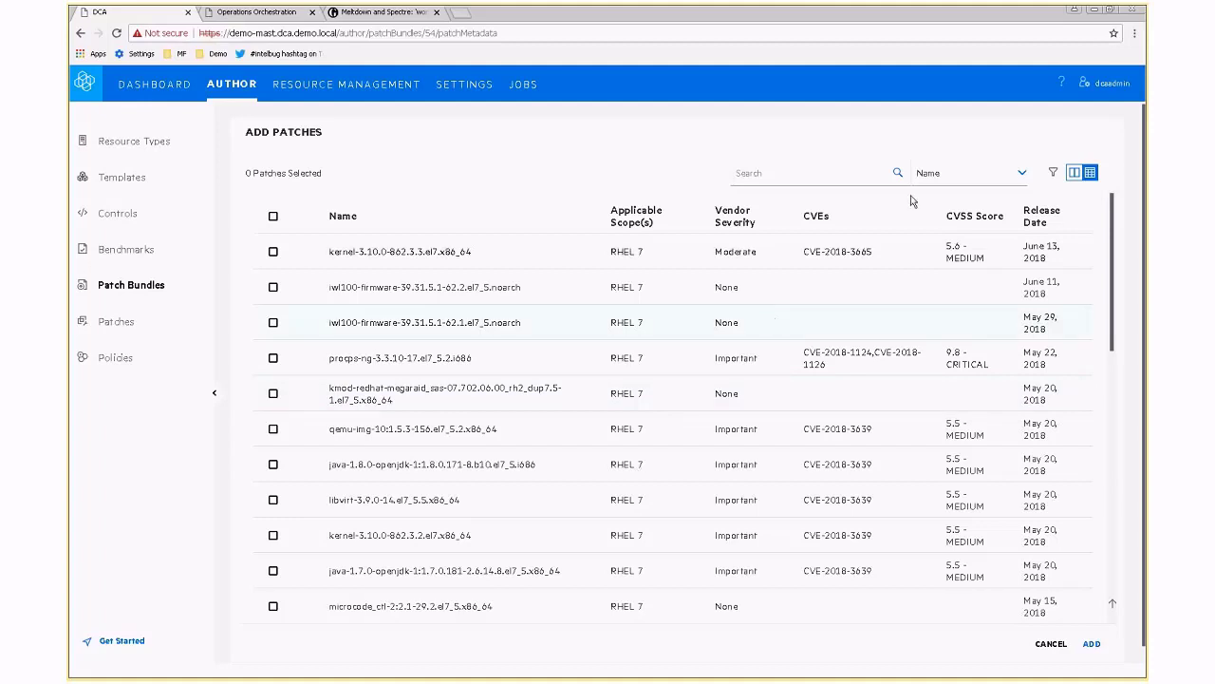
Search the available patches by CVEs for 2017 and scroll through the matching RHEL 7 patches.
left_click(836, 176)
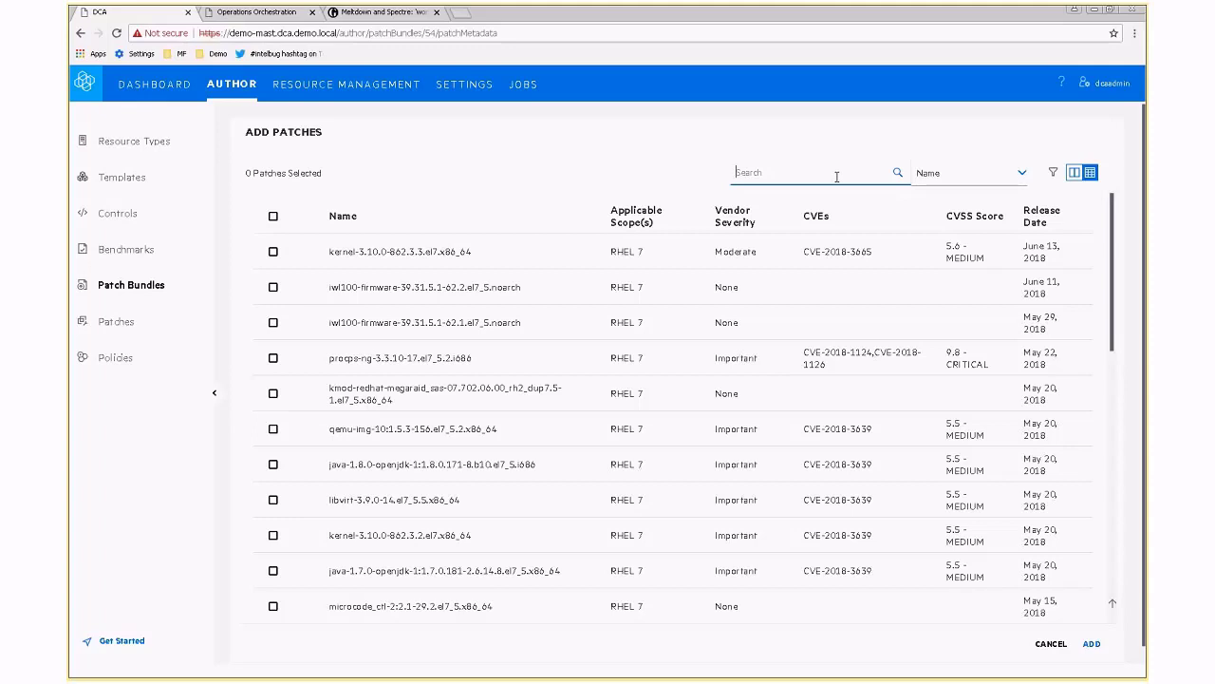
type("2017")
left_click(979, 175)
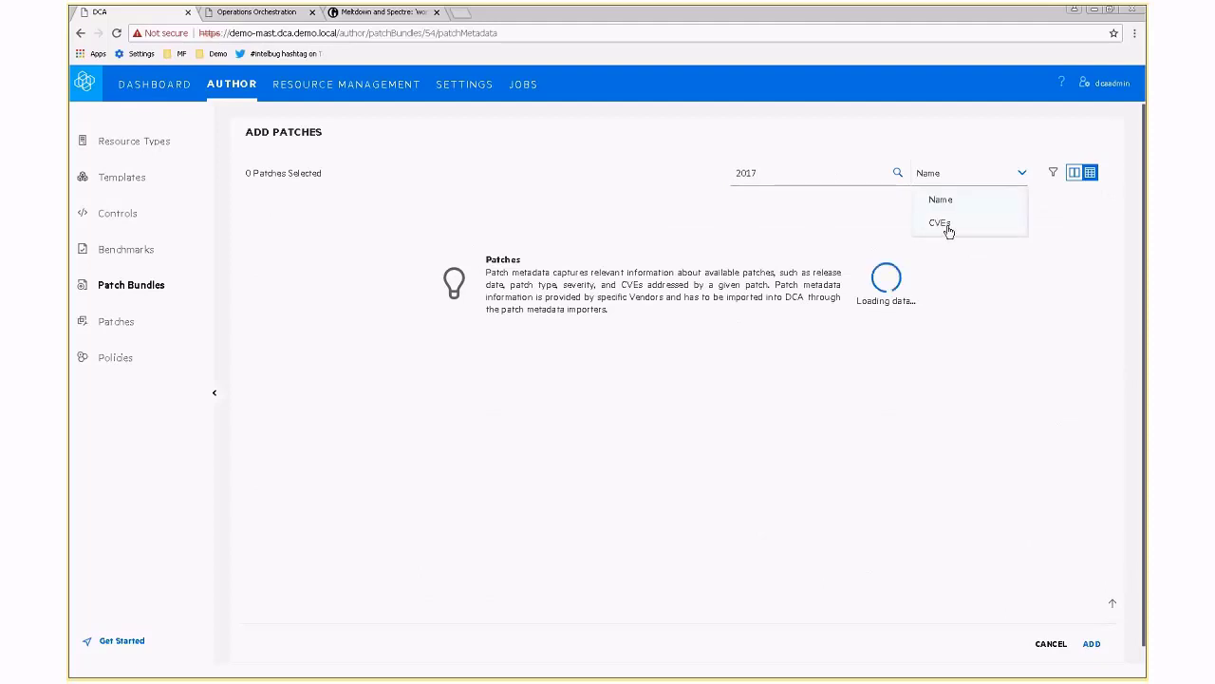
left_click(942, 224)
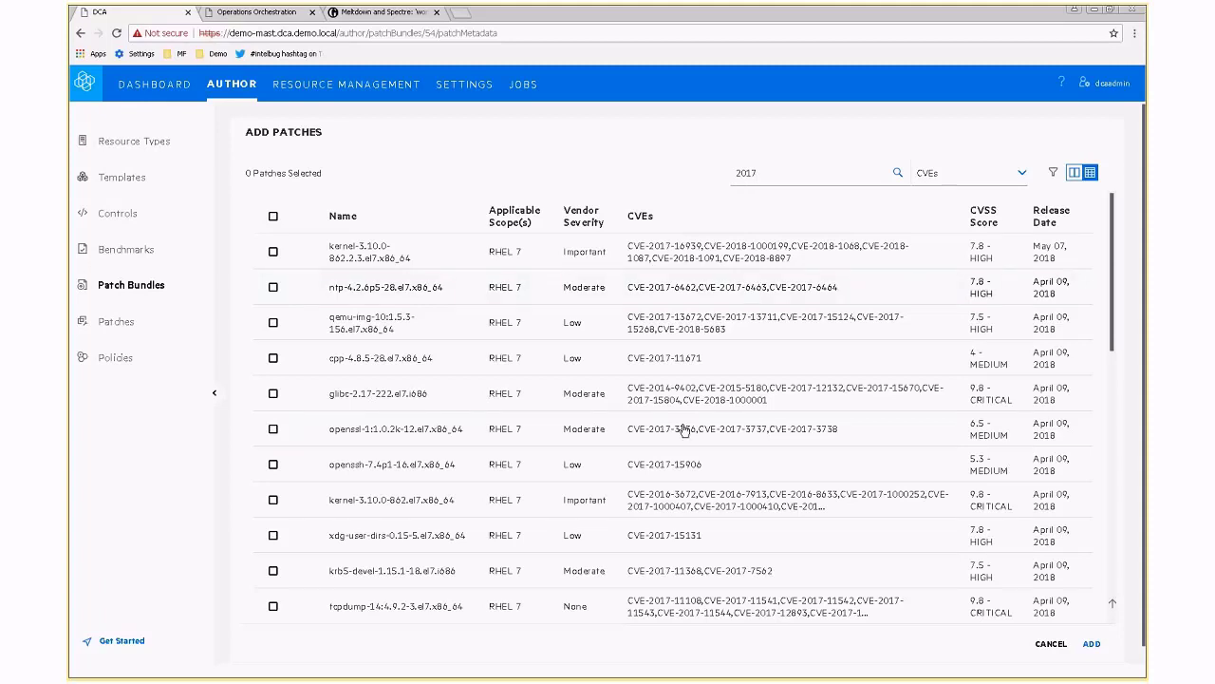
scroll(635, 460, "down", 1)
scroll(635, 460, "down", 3)
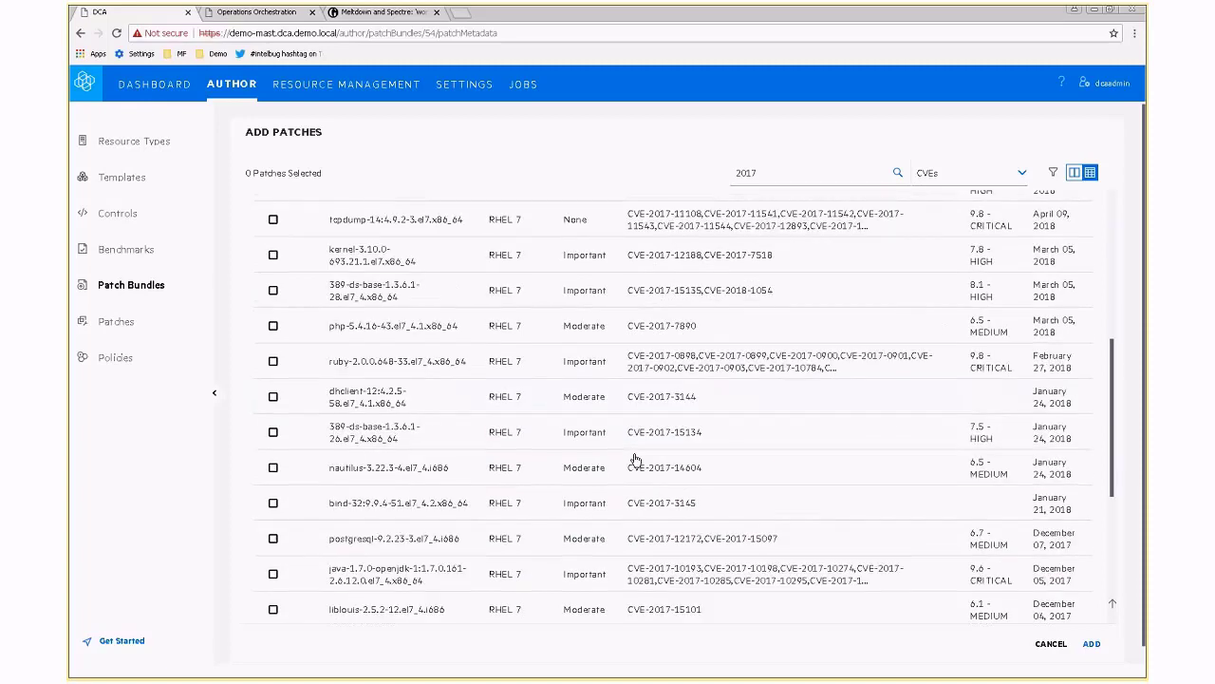
scroll(635, 459, "down", 3)
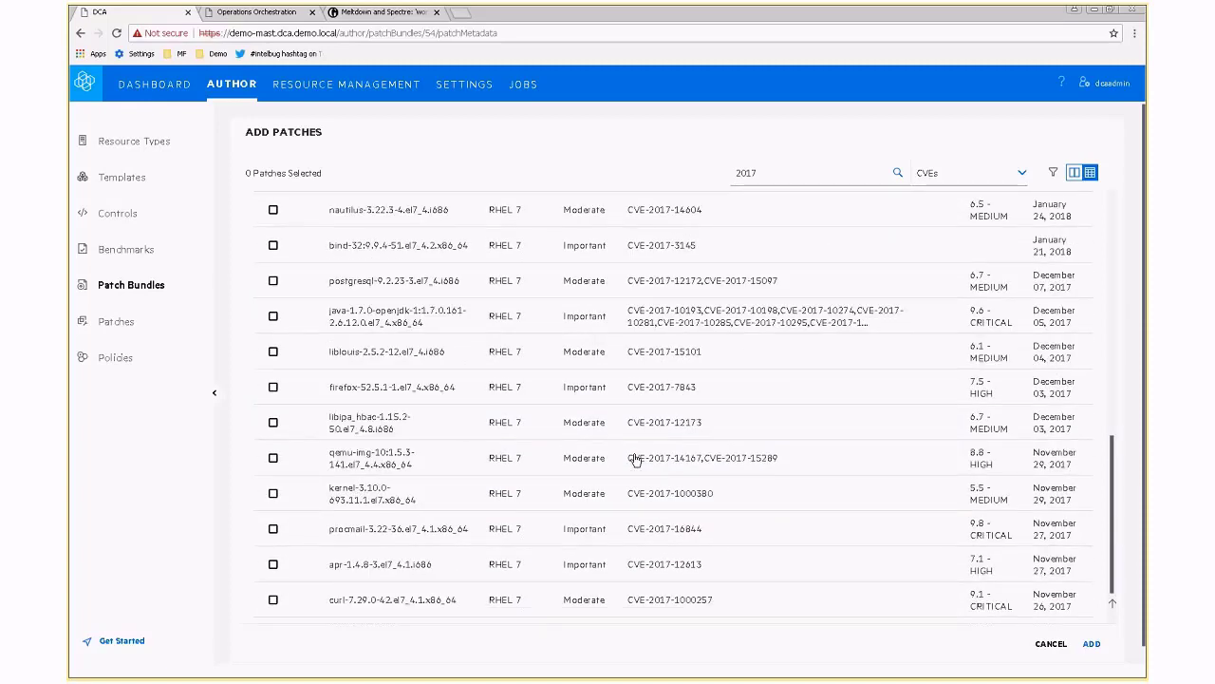
scroll(635, 459, "down", 2)
scroll(635, 460, "down", 1)
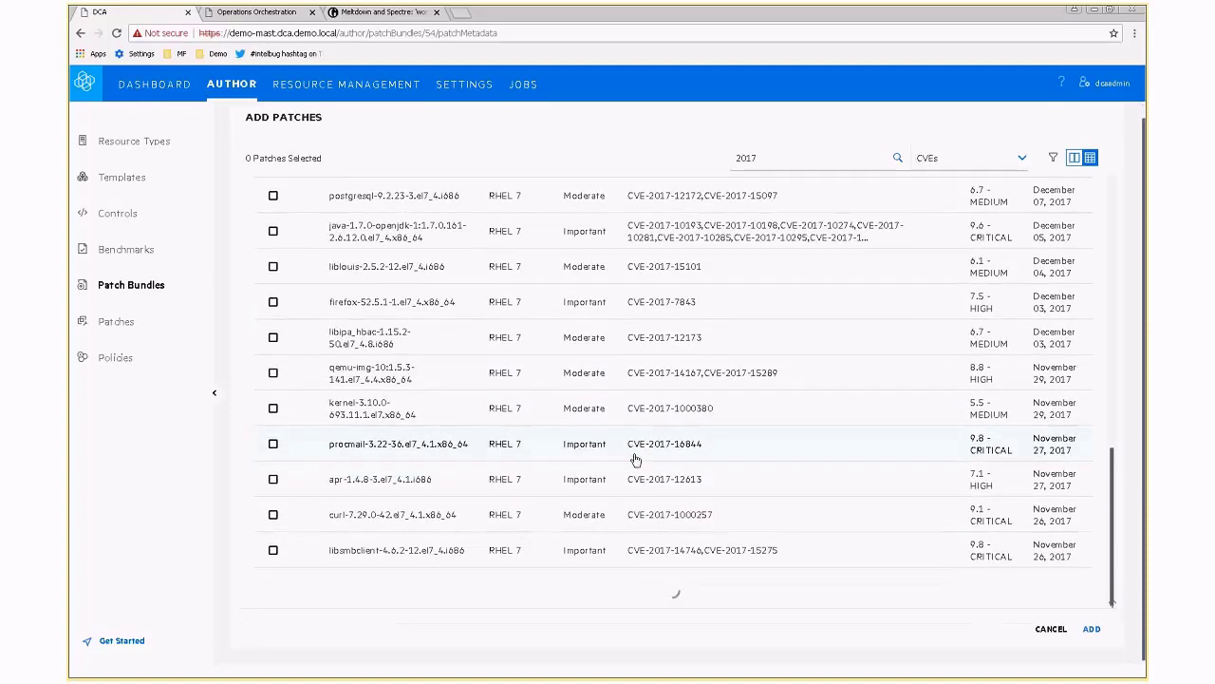
scroll(635, 459, "up", 4)
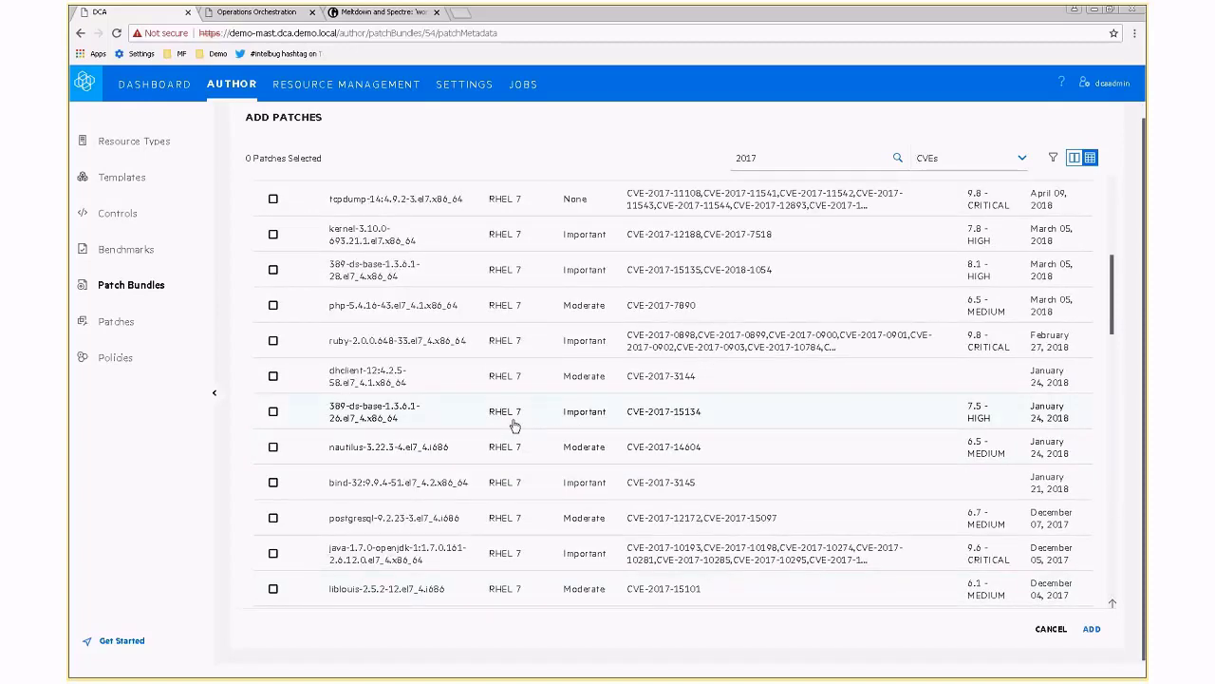
scroll(513, 426, "up", 4)
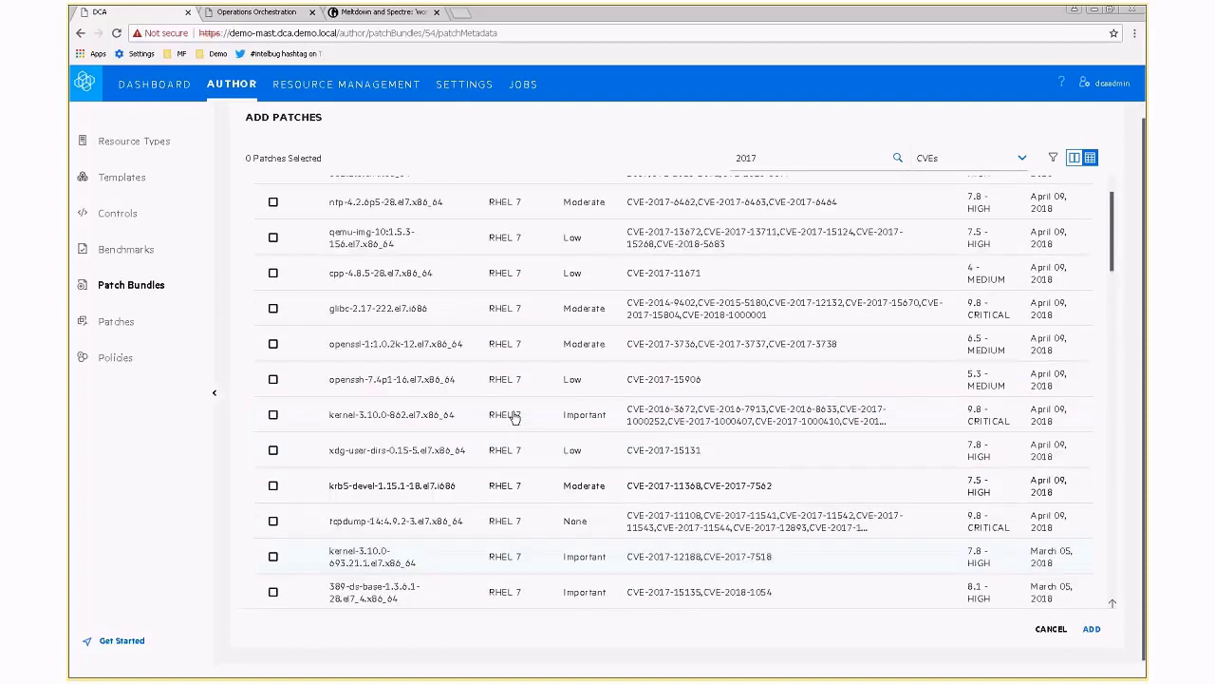
scroll(514, 417, "up", 1)
scroll(514, 418, "up", 1)
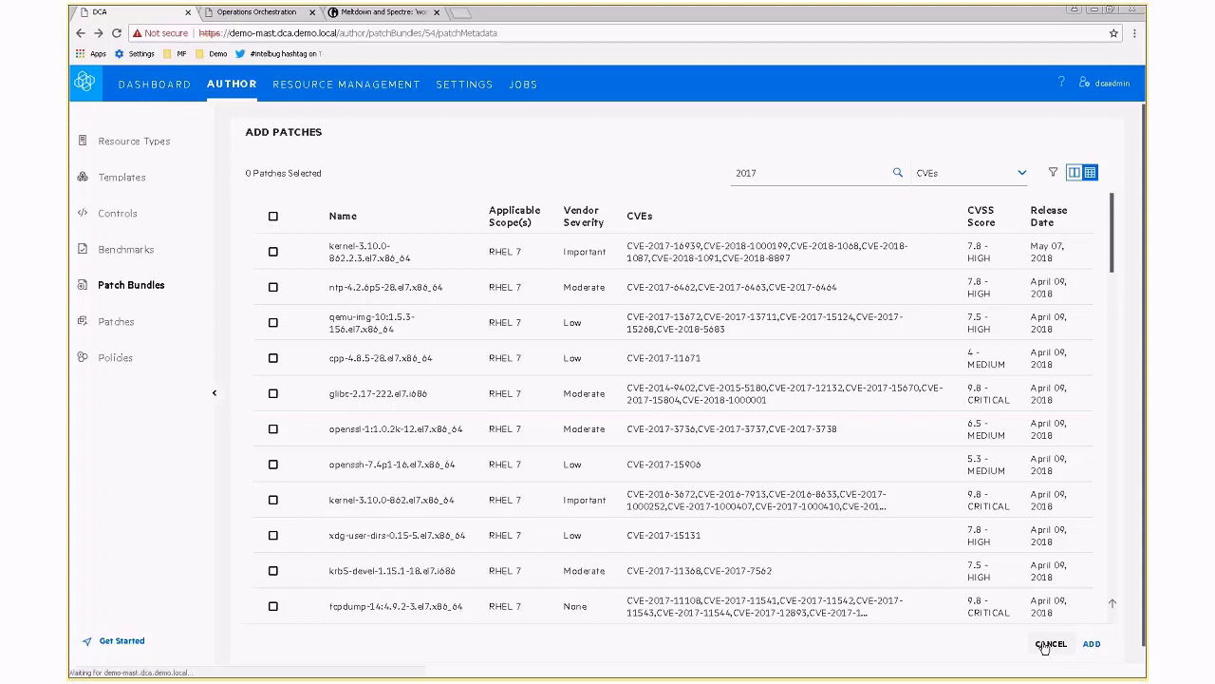
Cancel Add Patches without adding anything and go to the Benchmarks list.
left_click(1049, 644)
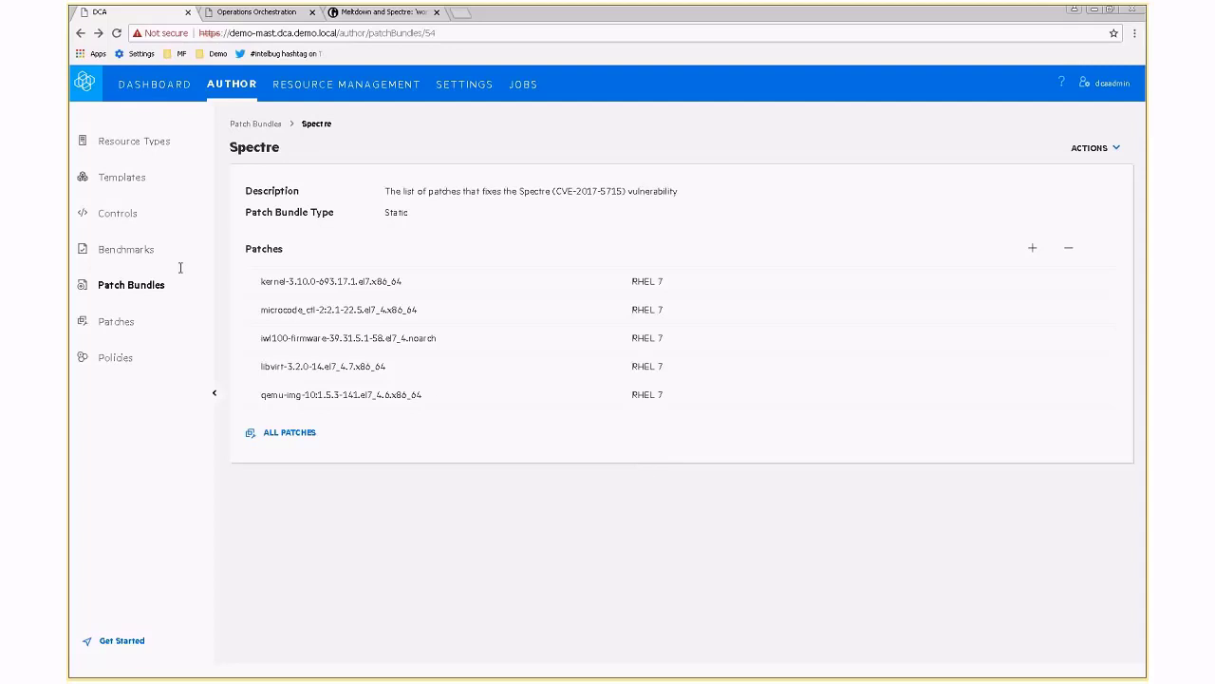
left_click(135, 256)
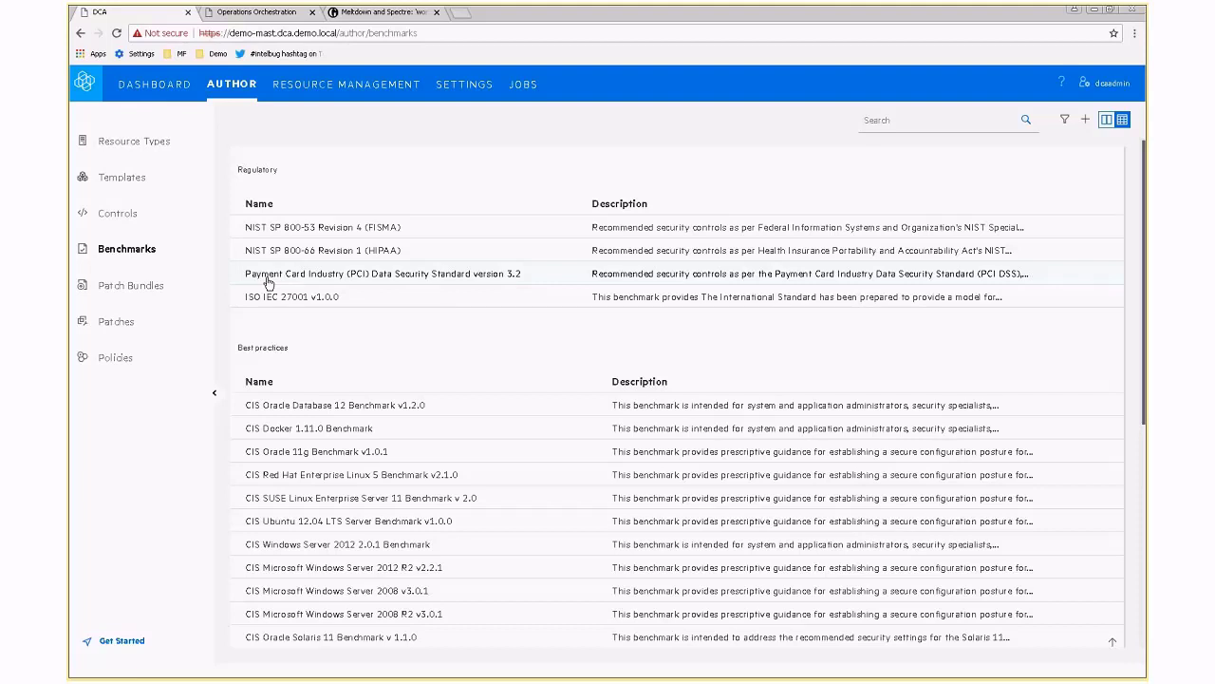
Open the PCI Data Security Standard 3.2 benchmark to view its twelve requirements.
left_click(269, 281)
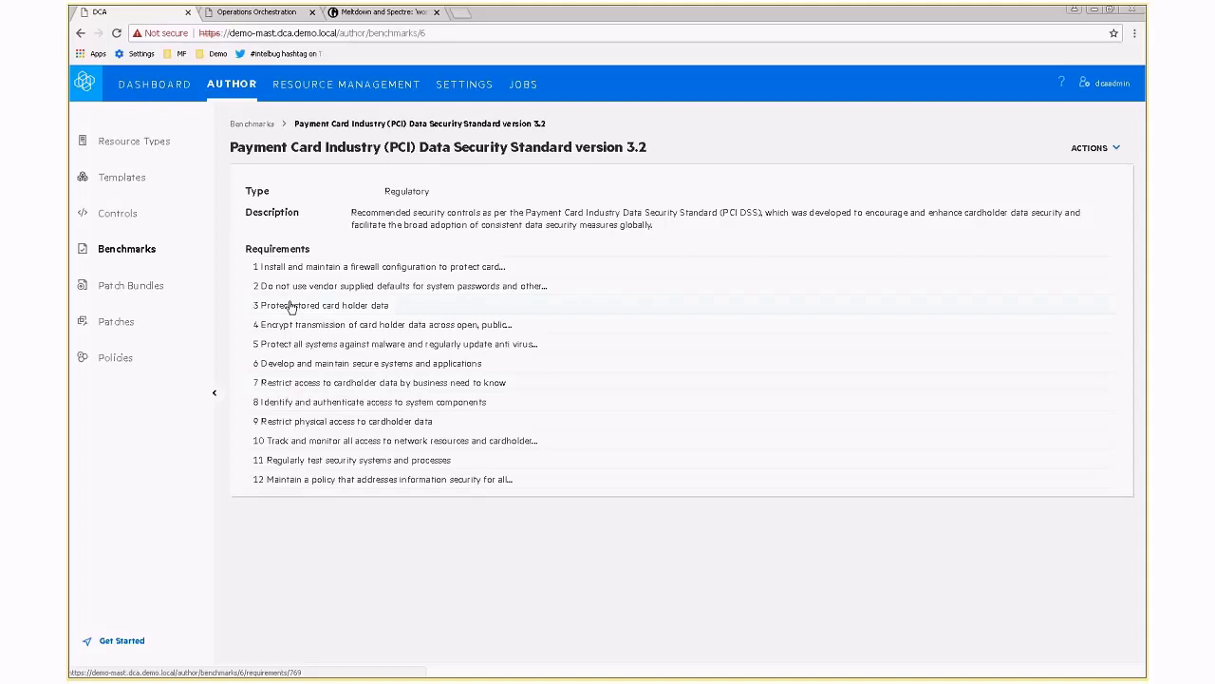
Leave the PCI benchmark requirement 9 and open the Spectre and Meltdown policy from Policies.
left_click(287, 423)
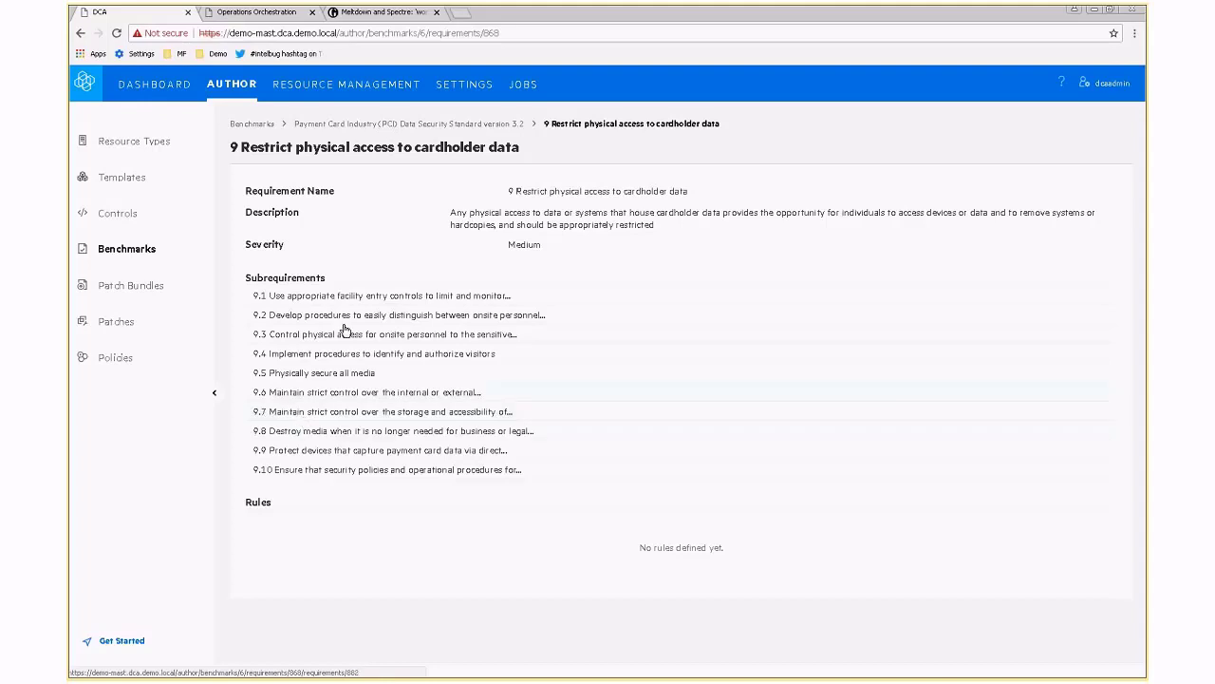
left_click(324, 124)
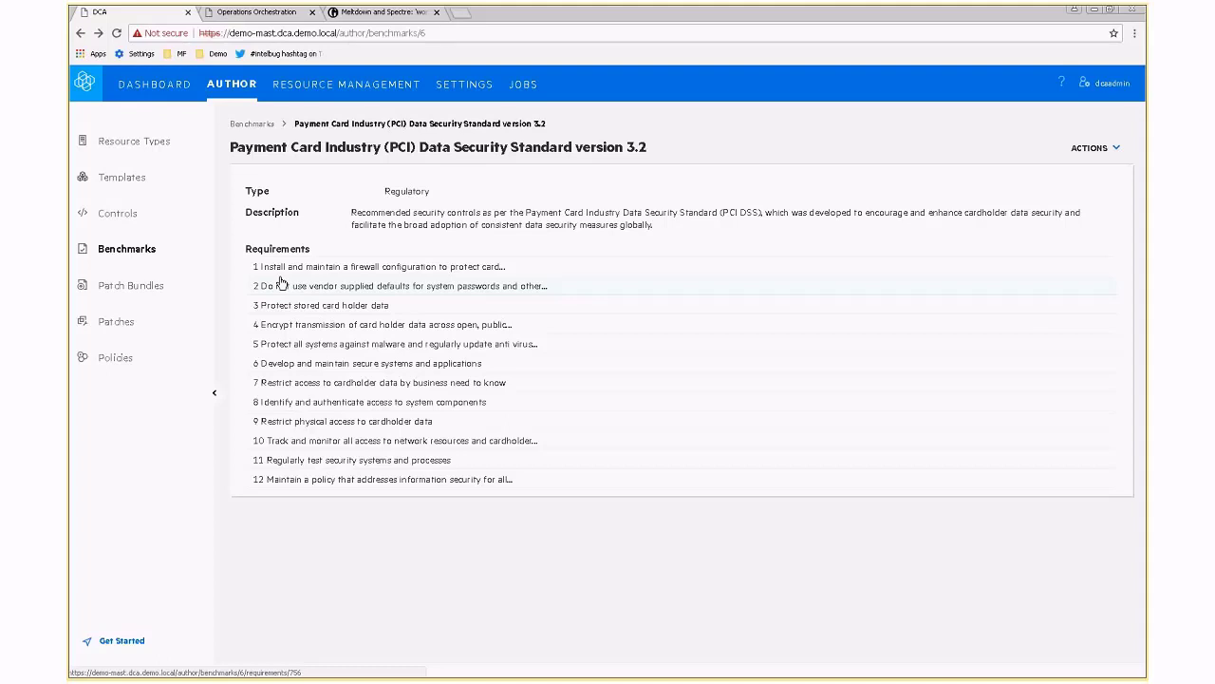
left_click(116, 358)
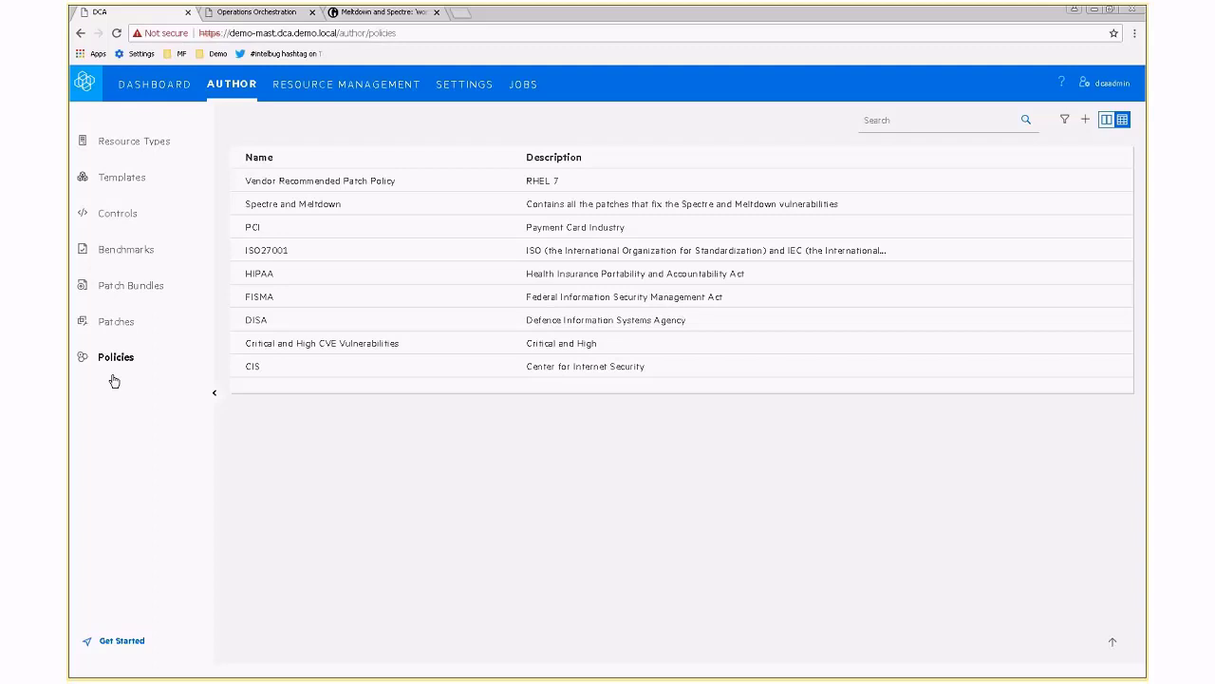
left_click(275, 205)
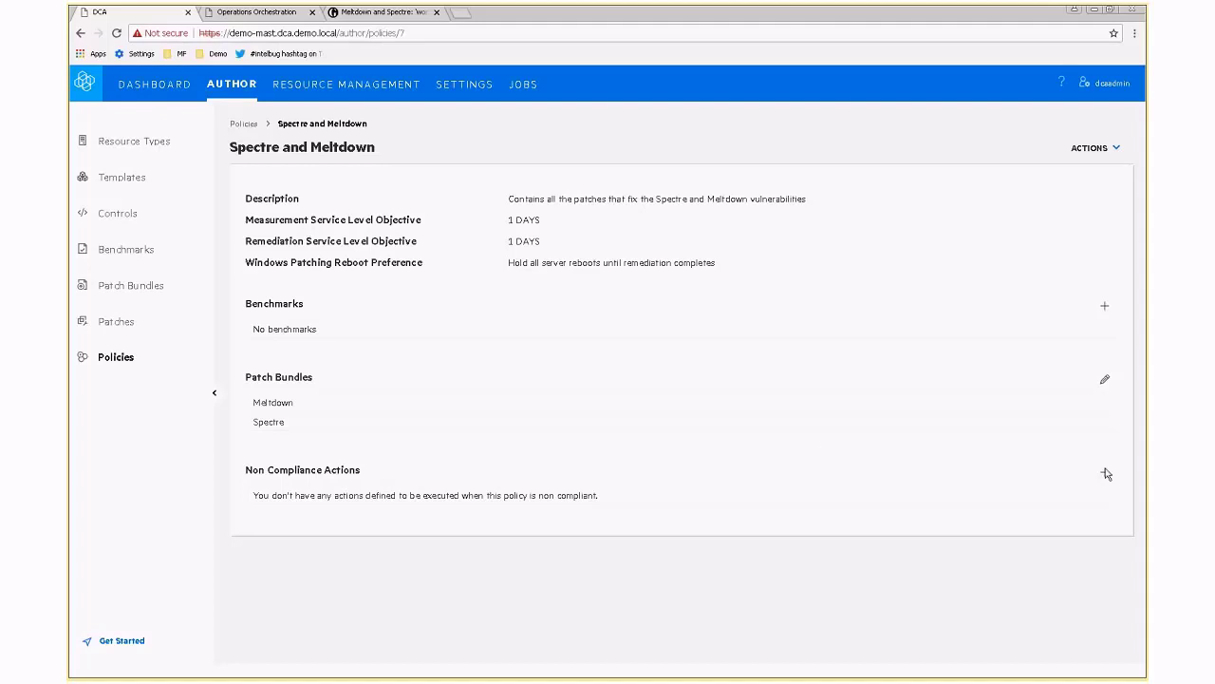
Go to the Spectre and Meltdown policy's Non Compliance Actions page.
left_click(1105, 475)
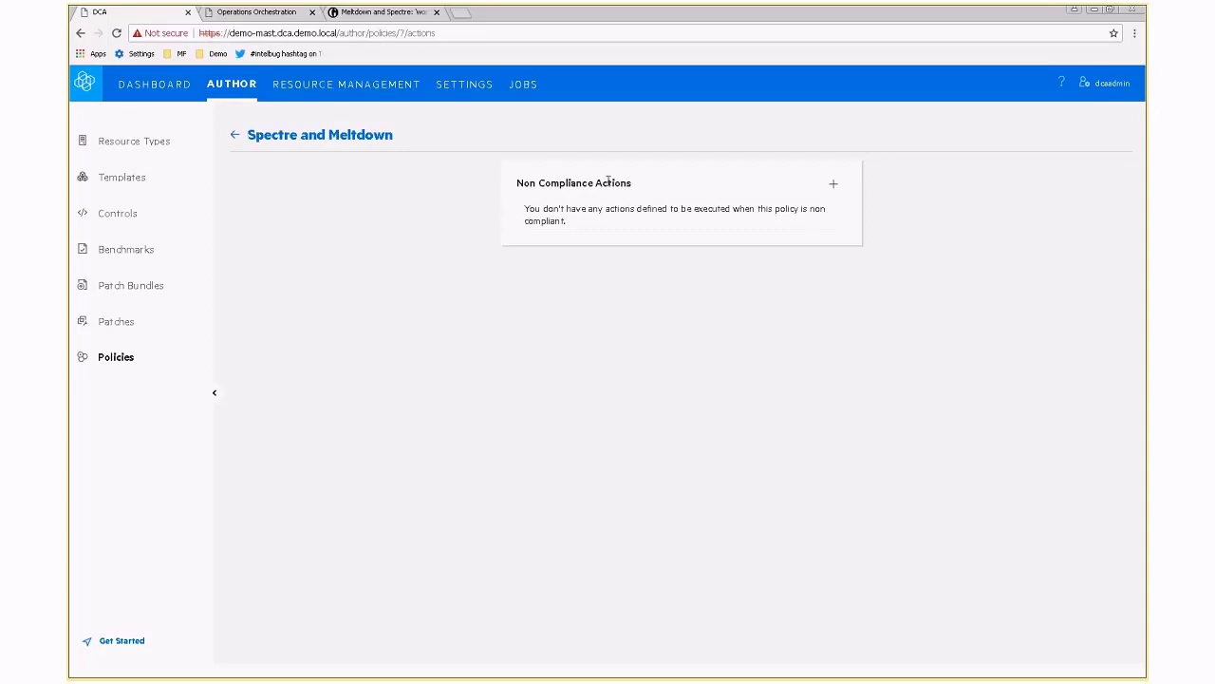
Add Remediate in Maintenance Window and Send Email as the policy's non-compliance actions.
left_click(834, 186)
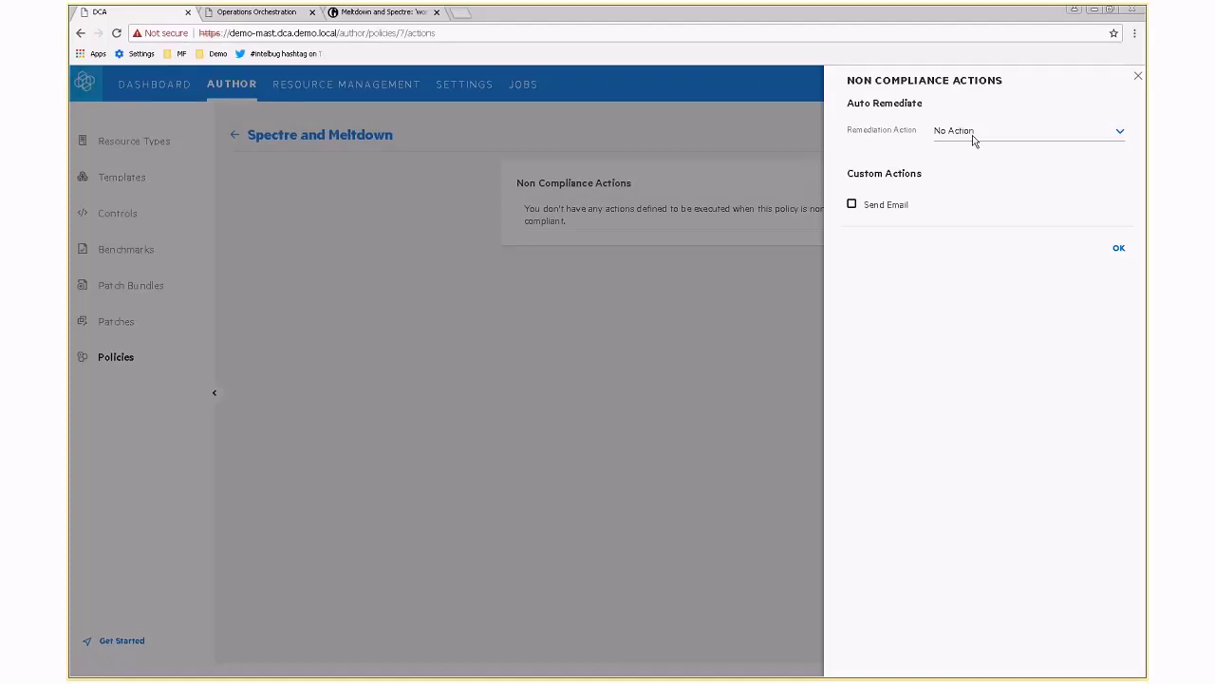
left_click(973, 140)
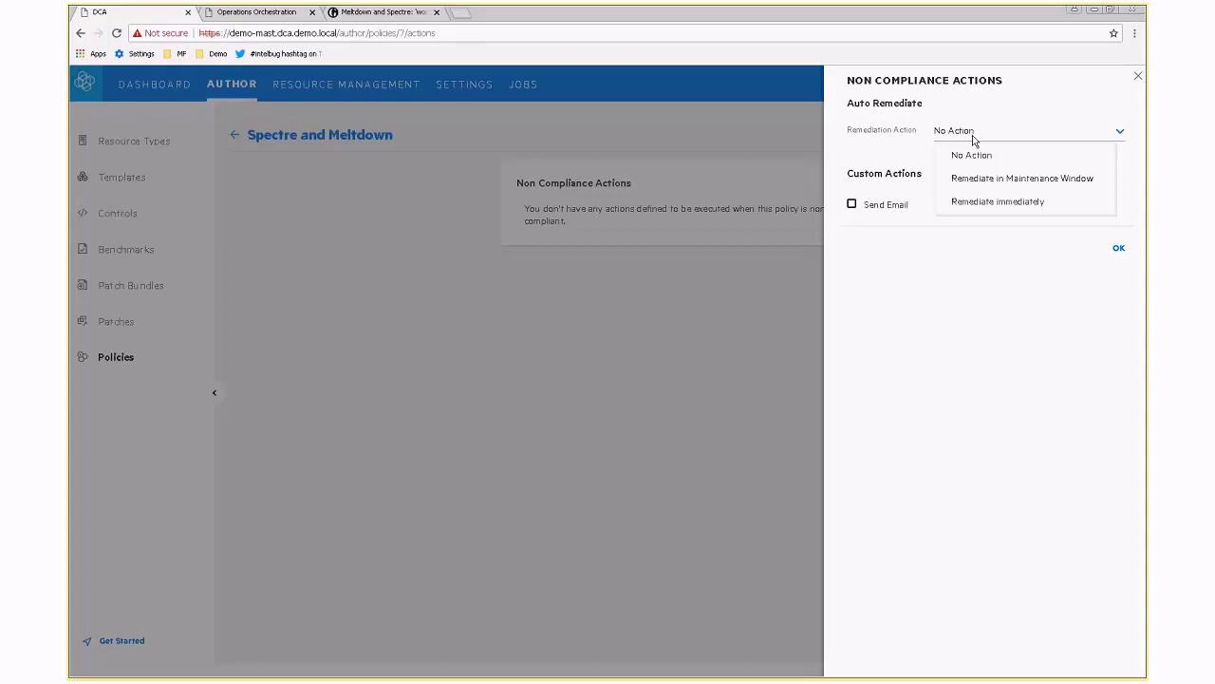
left_click(978, 183)
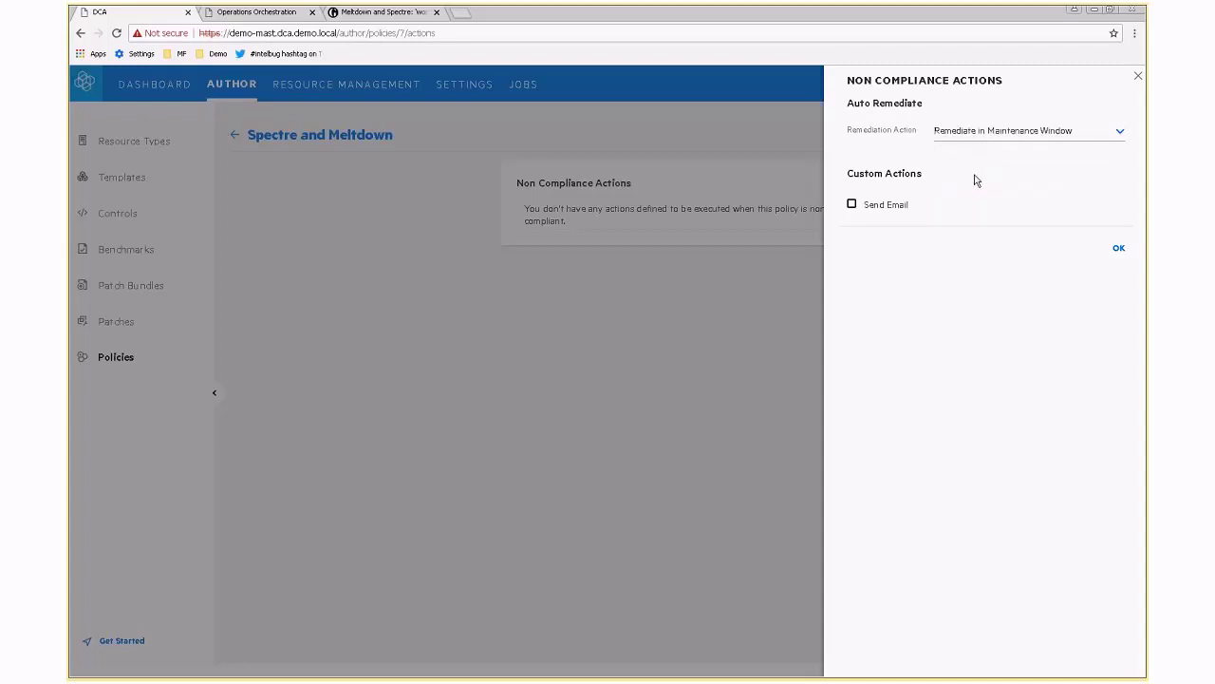
left_click(852, 205)
Save the Remediate in Maintenance Window and Send Email actions on the policy.
left_click(1117, 251)
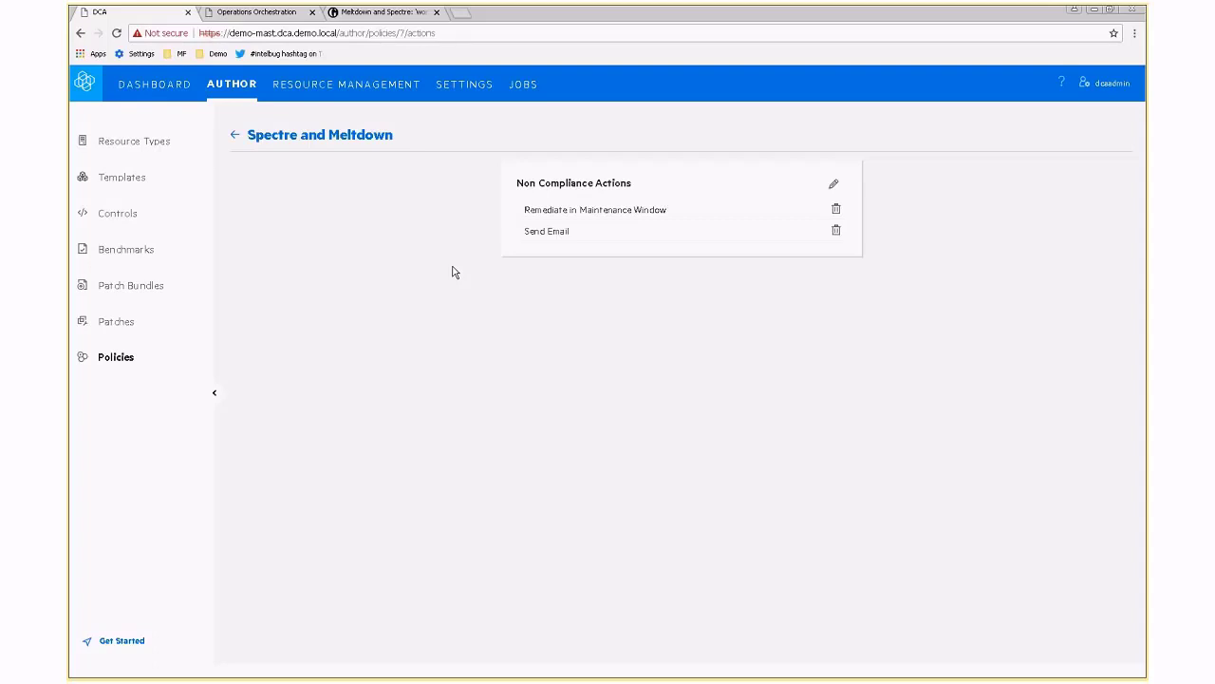
Show the Resource Groups list under Resource Management.
left_click(314, 85)
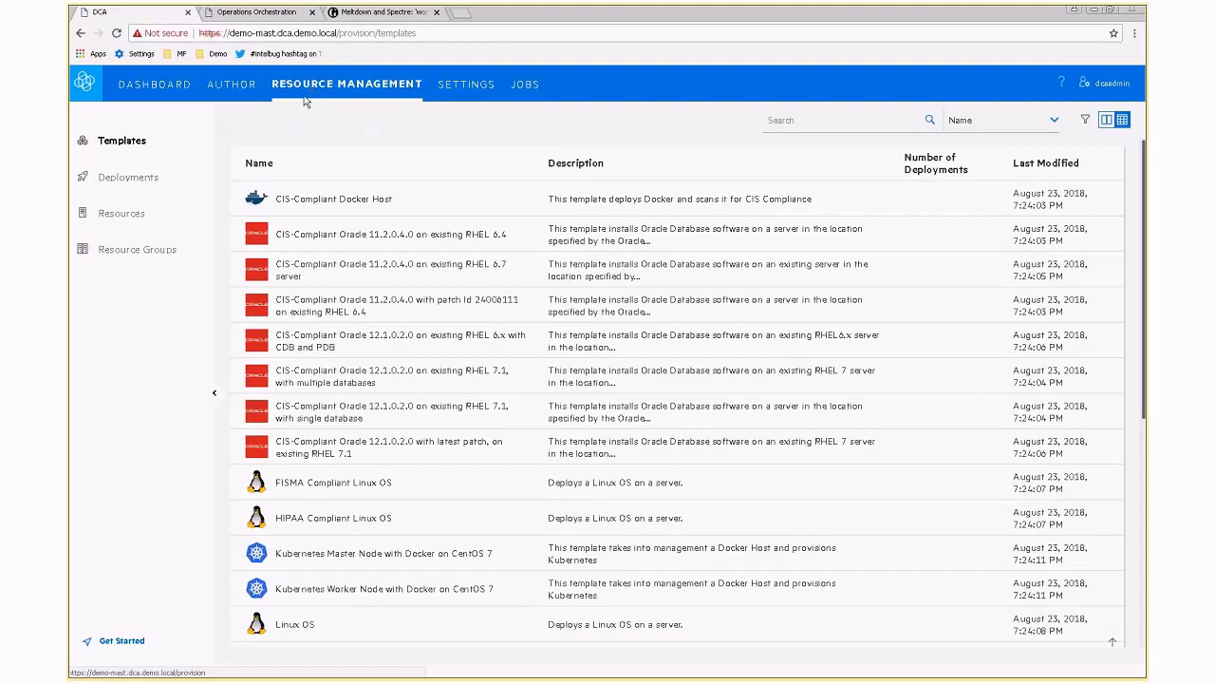
left_click(138, 250)
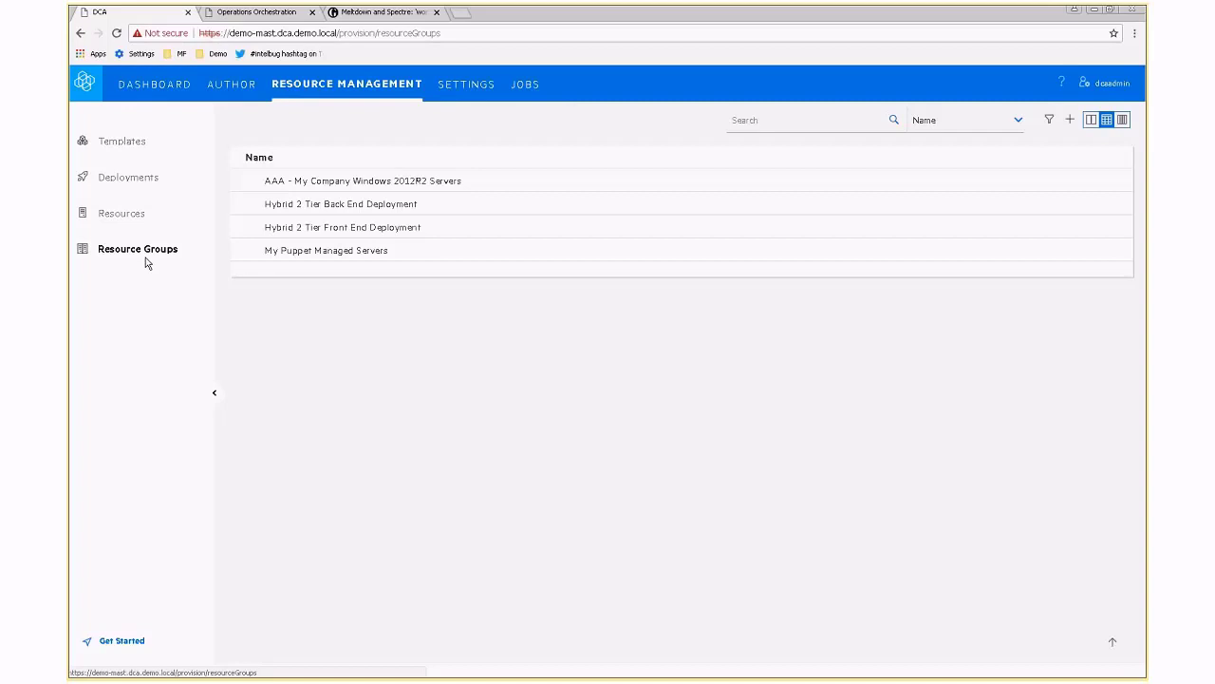
Open the My Puppet Managed Servers resource group details.
left_click(330, 251)
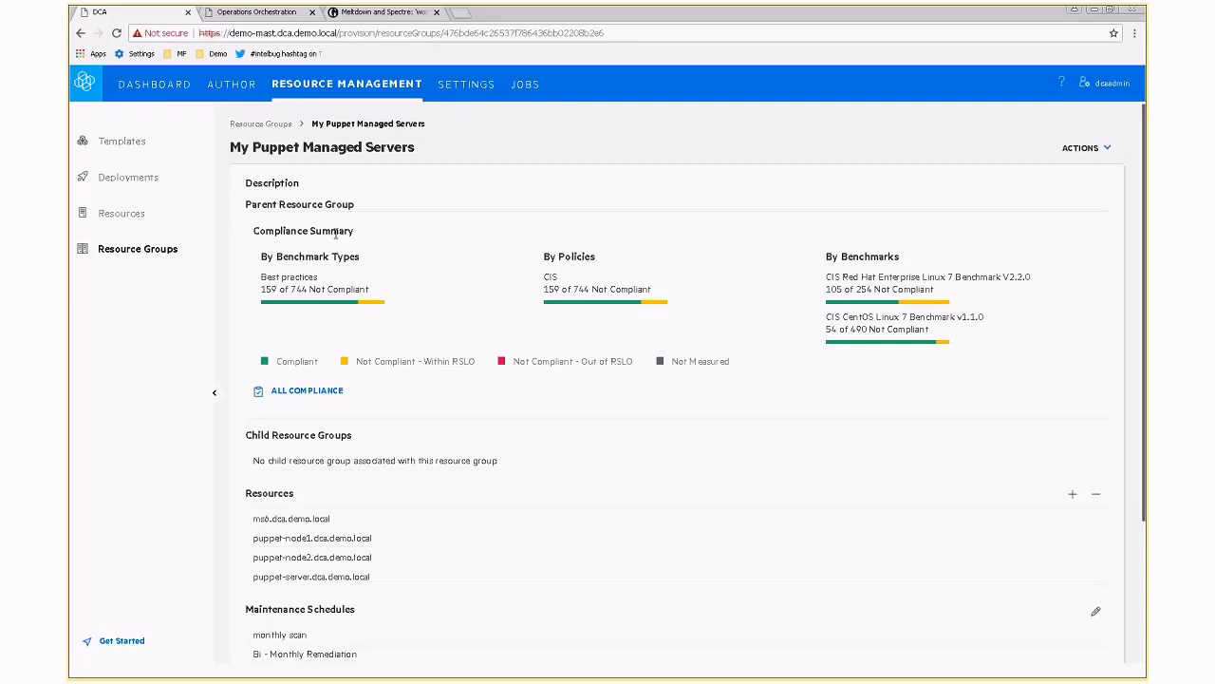
scroll(335, 233, "down", 1)
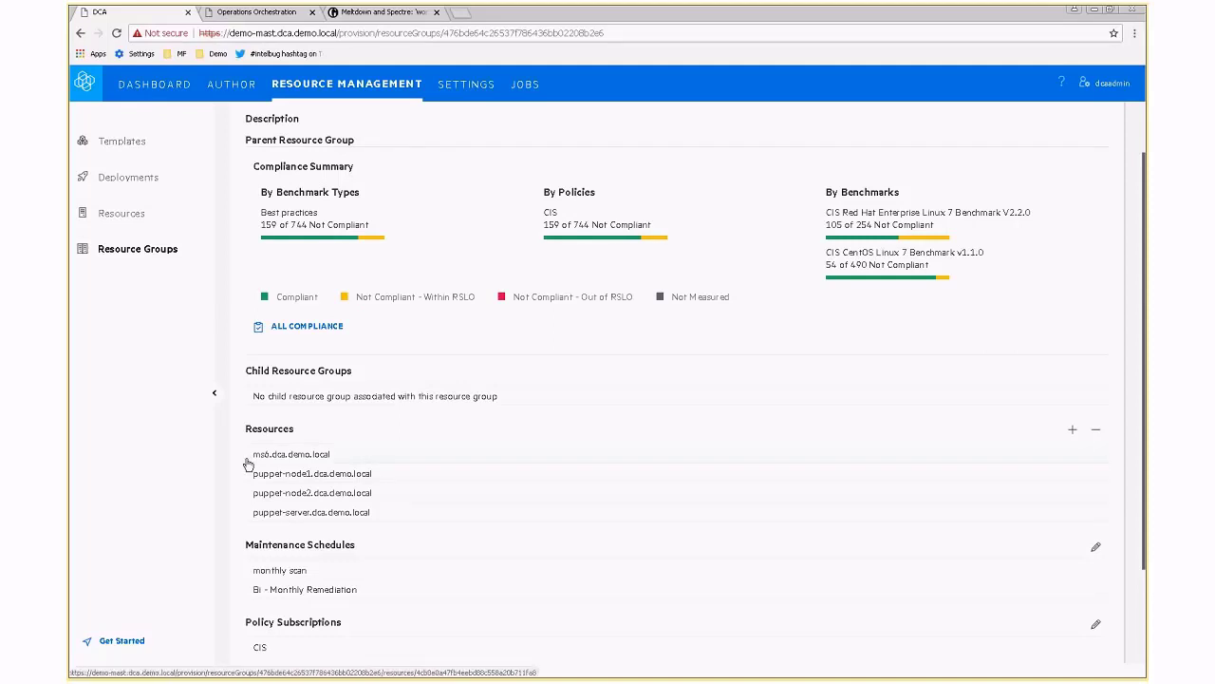
scroll(247, 464, "down", 1)
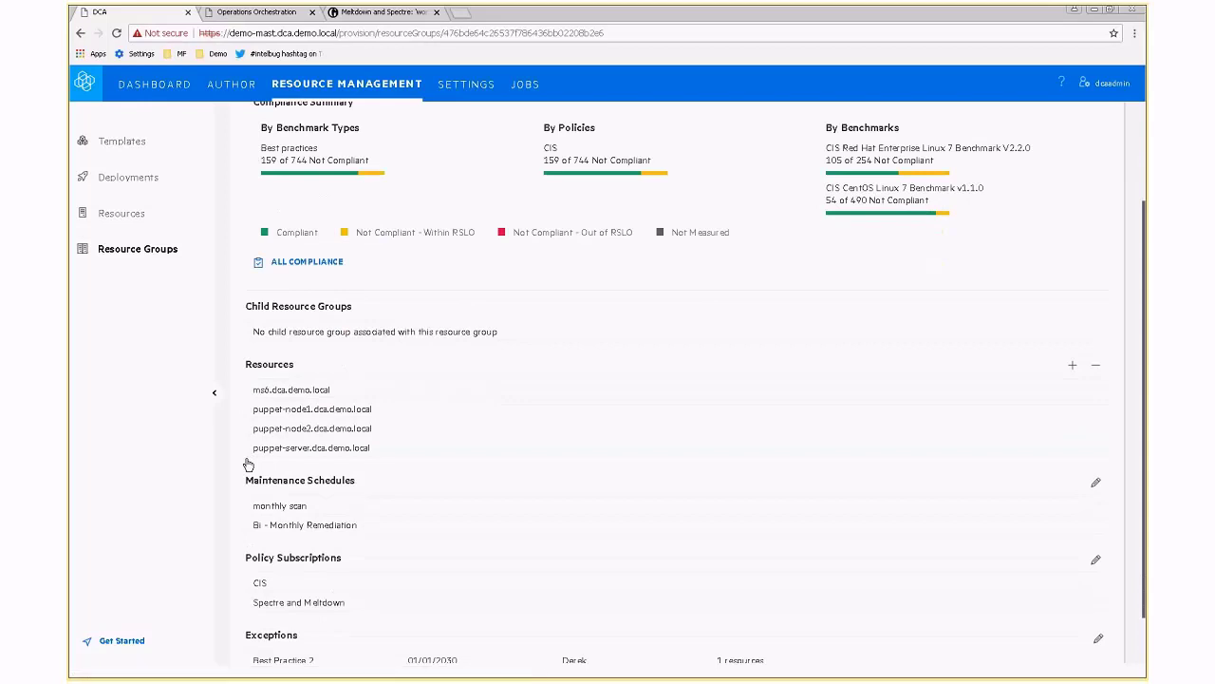
scroll(246, 464, "down", 1)
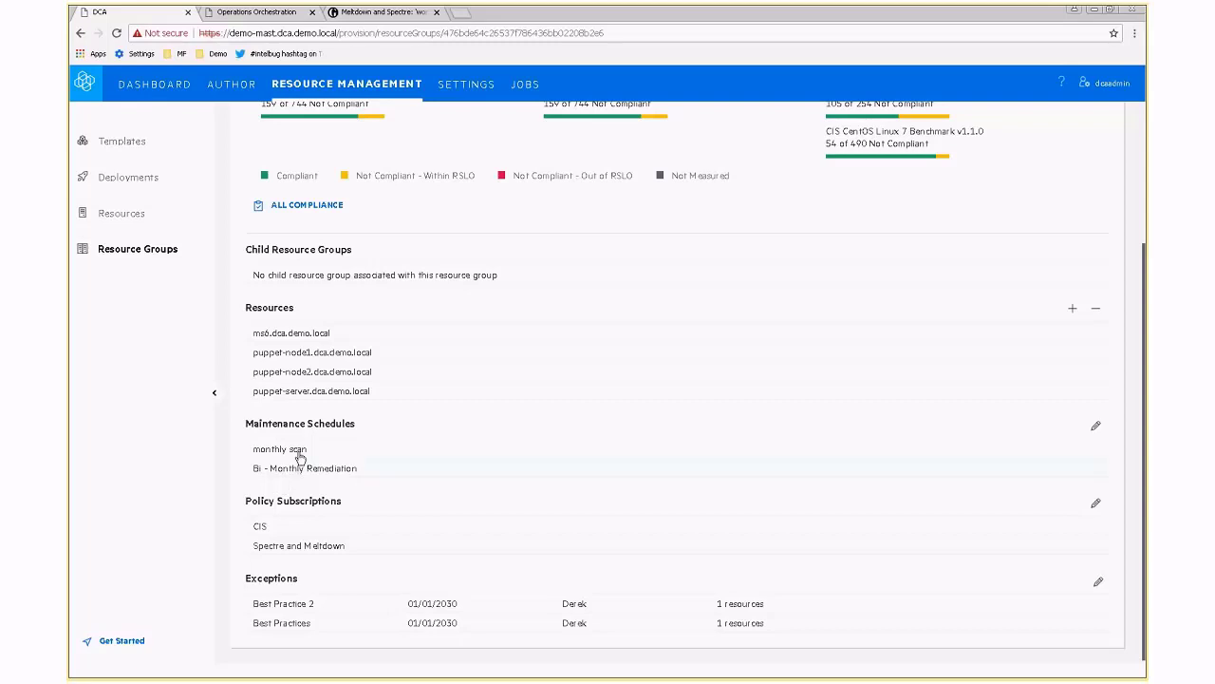
left_click(296, 476)
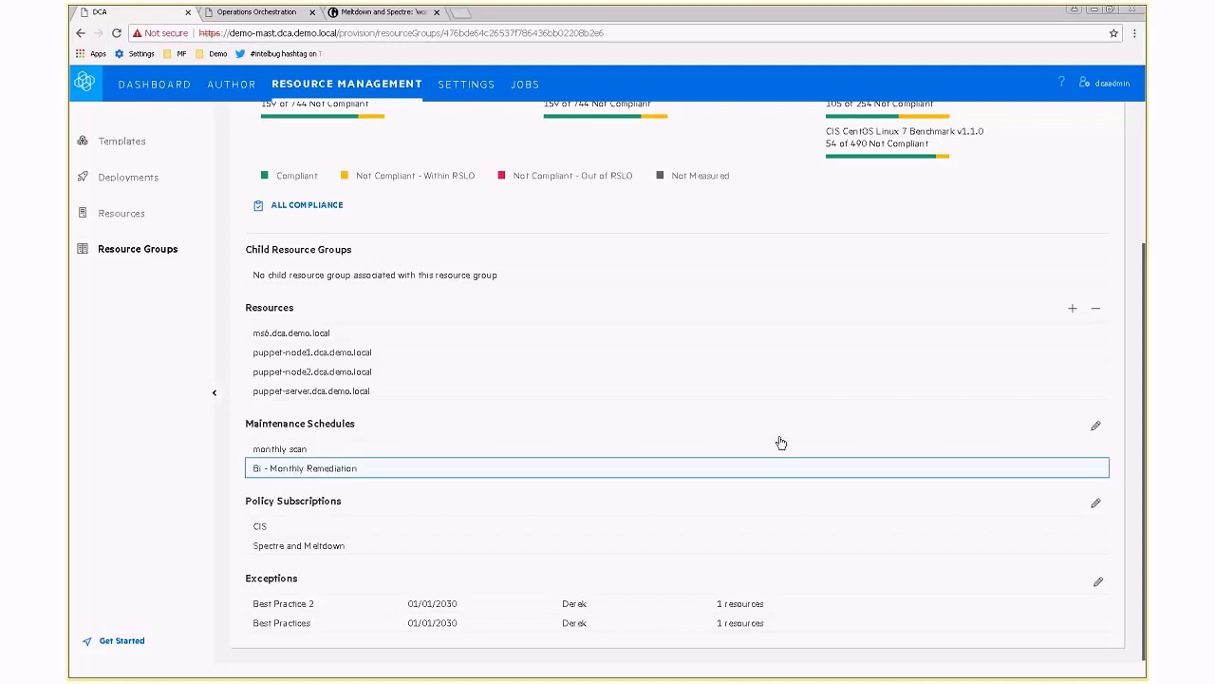
Open the Bi - Monthly Remediation maintenance schedule for editing.
left_click(1095, 426)
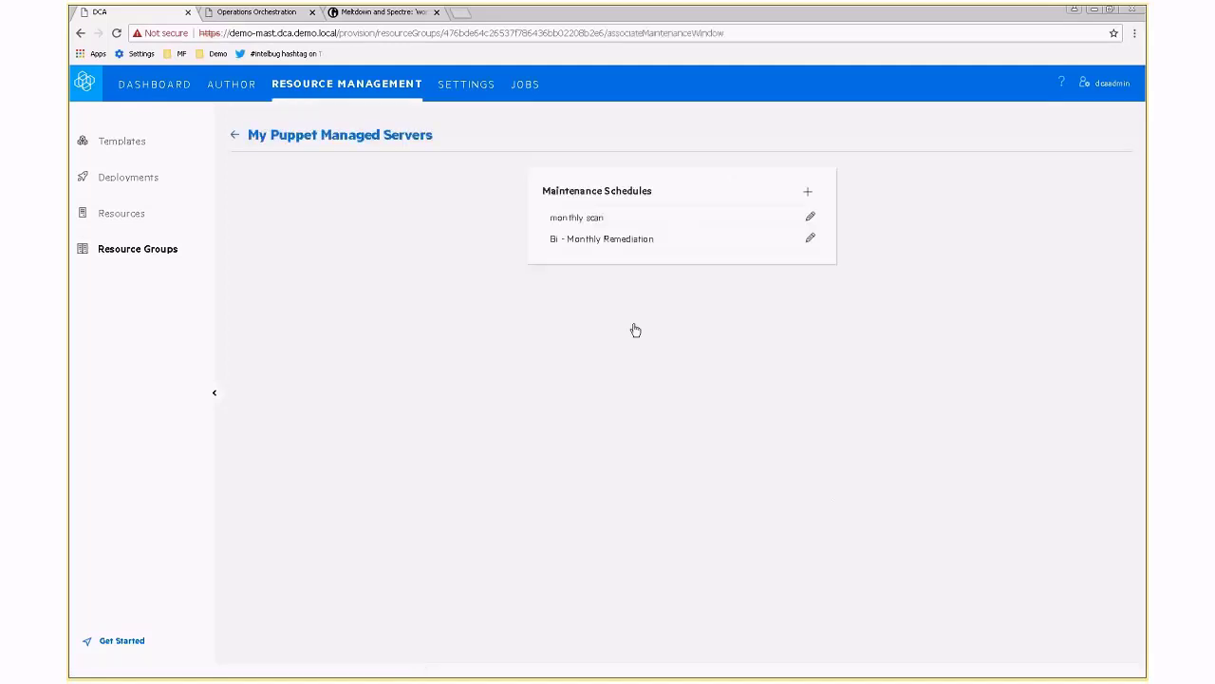
left_click(810, 239)
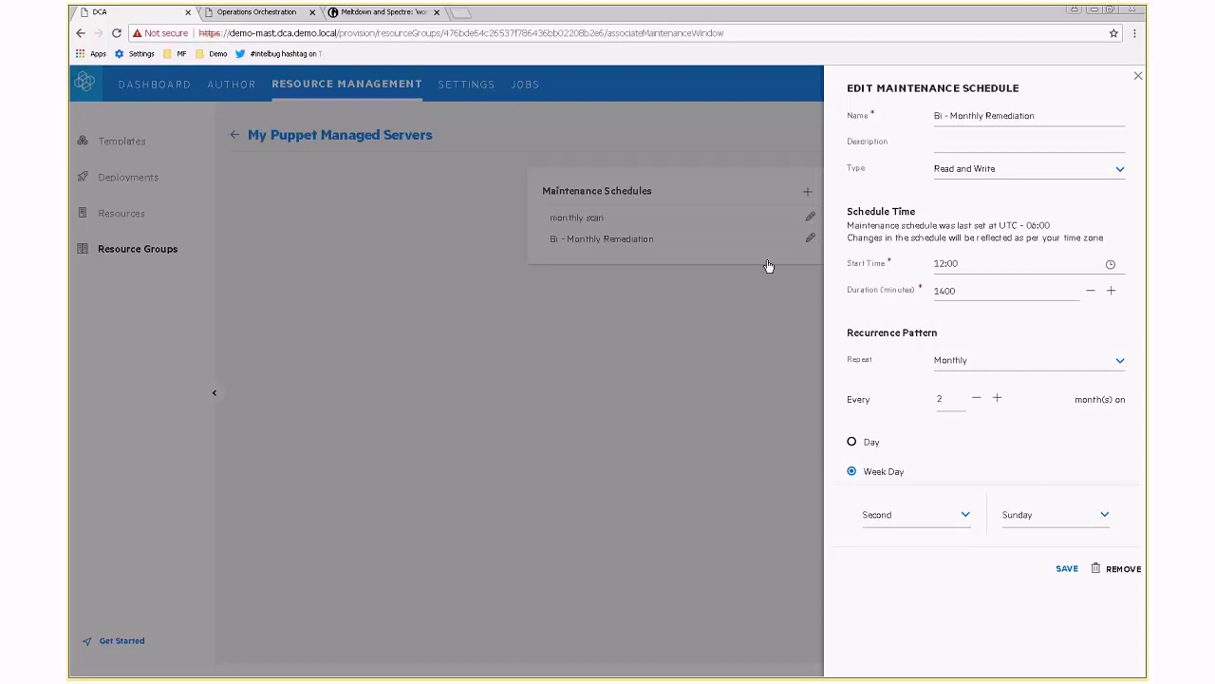
Keep the schedule type as Read and Write and close the editor without changes.
left_click(990, 168)
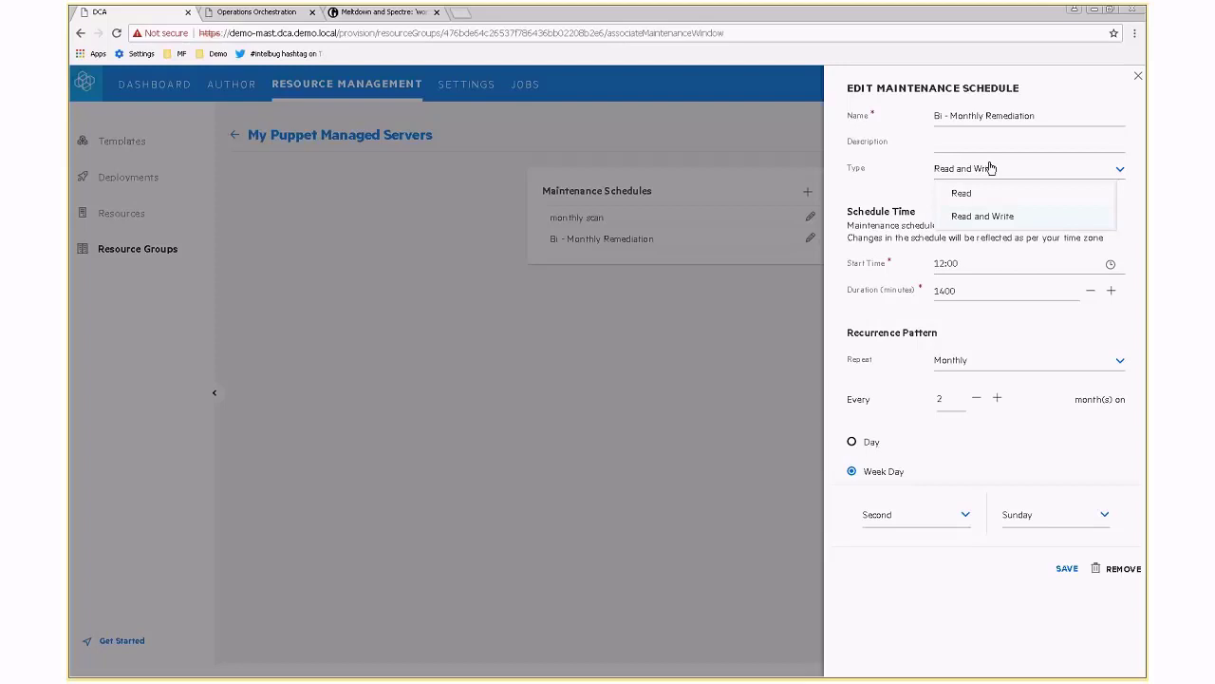
left_click(858, 176)
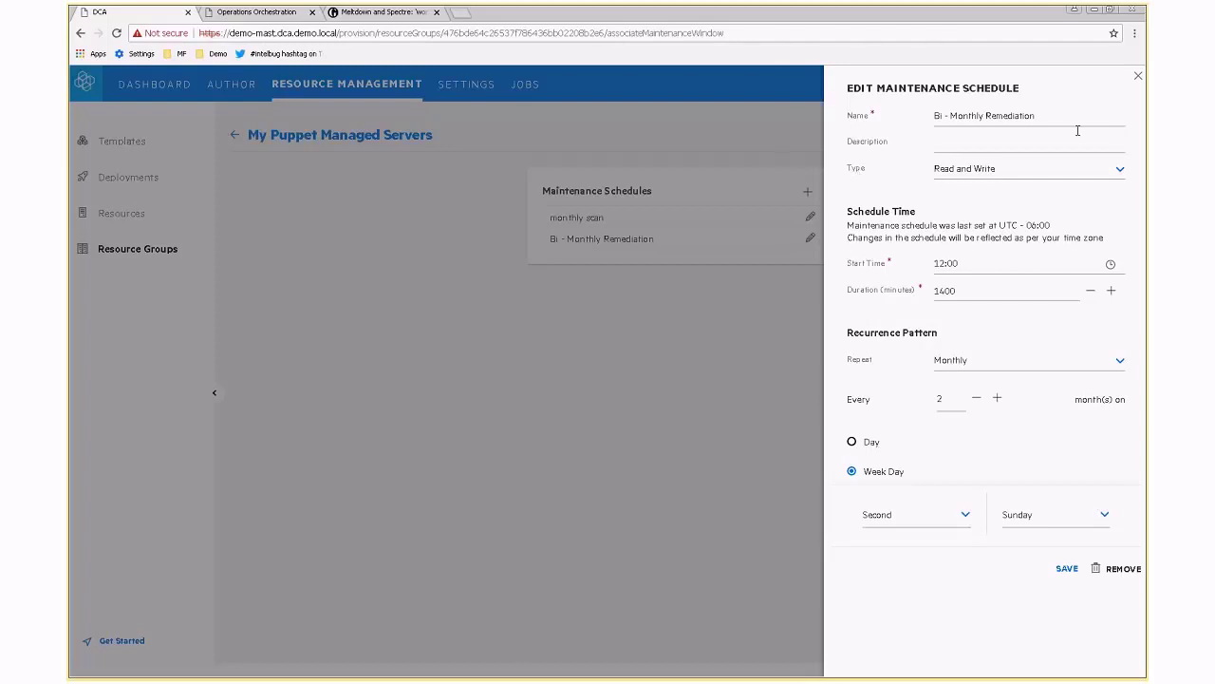
left_click(1138, 76)
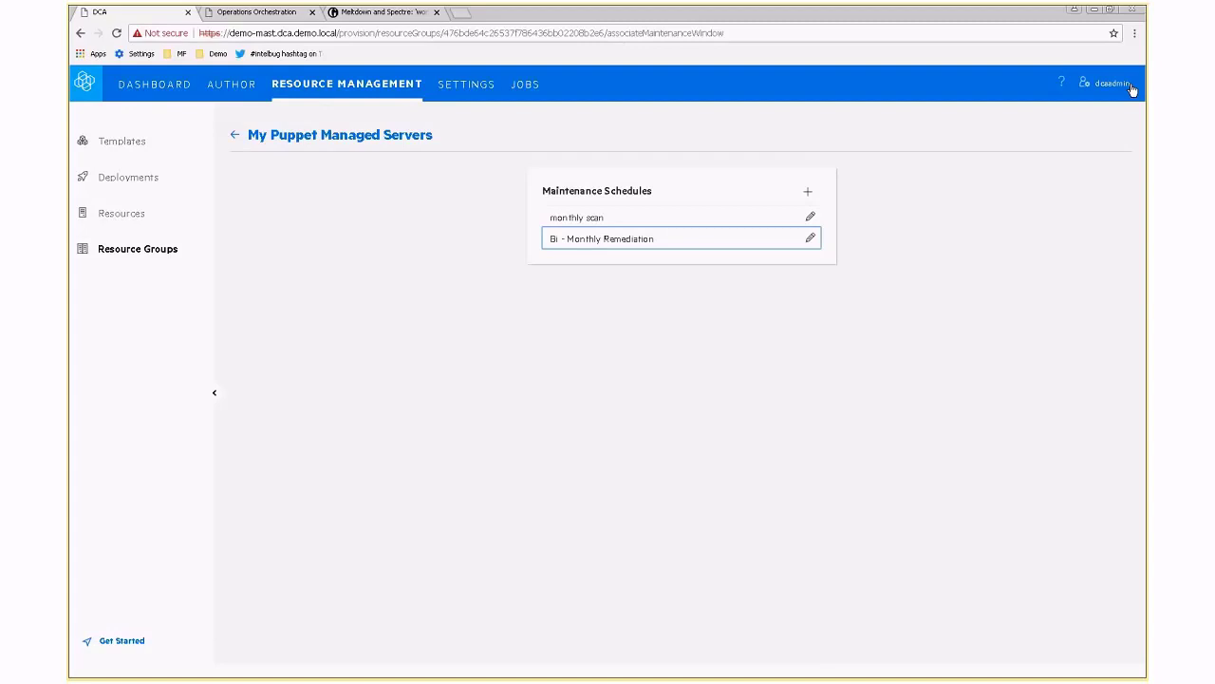
Return to My Puppet Managed Servers and scroll down to its Policy Subscriptions.
left_click(330, 137)
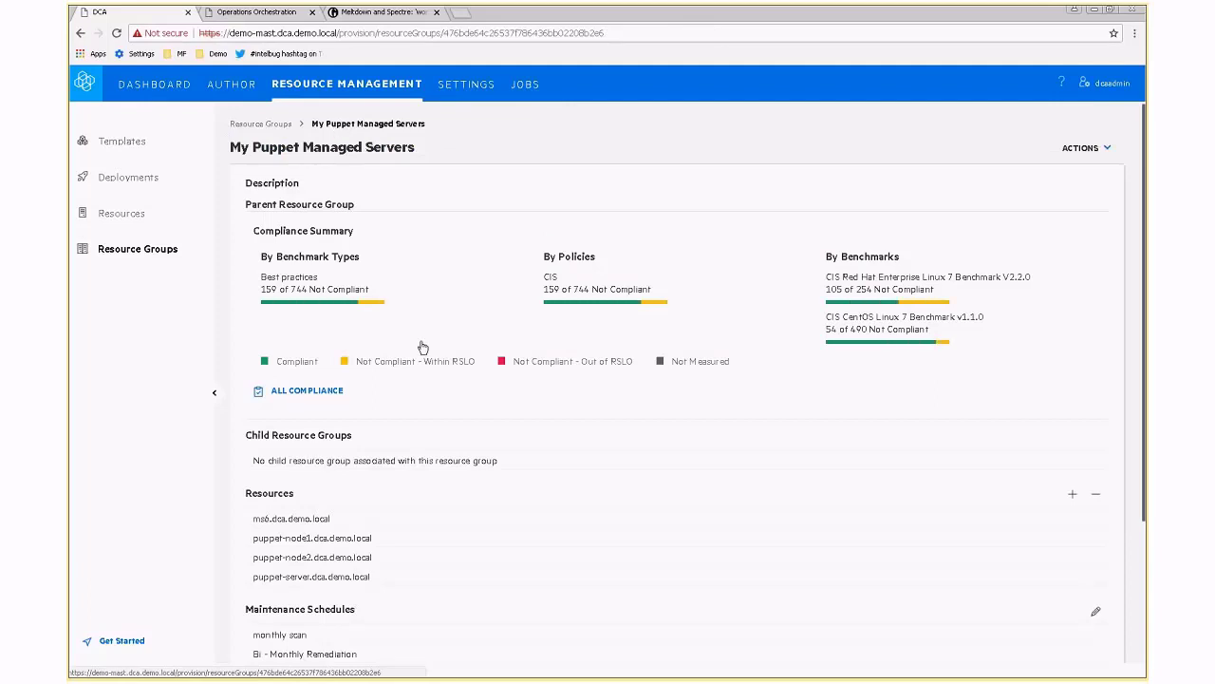
scroll(423, 348, "down", 2)
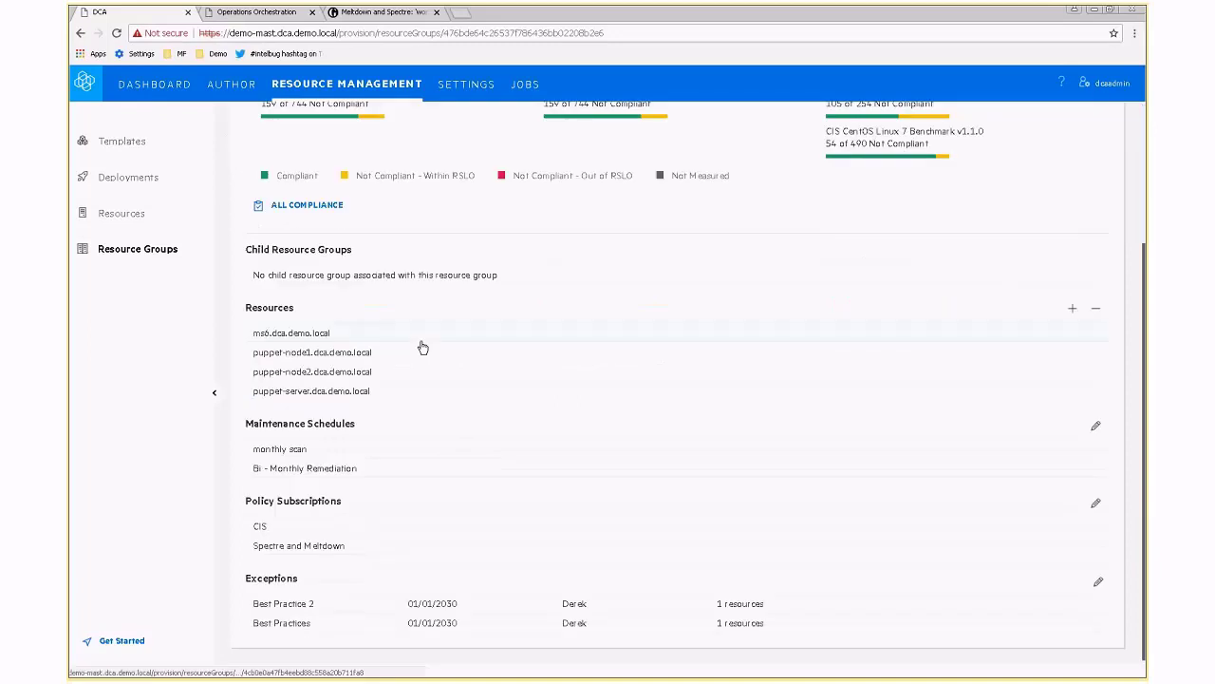
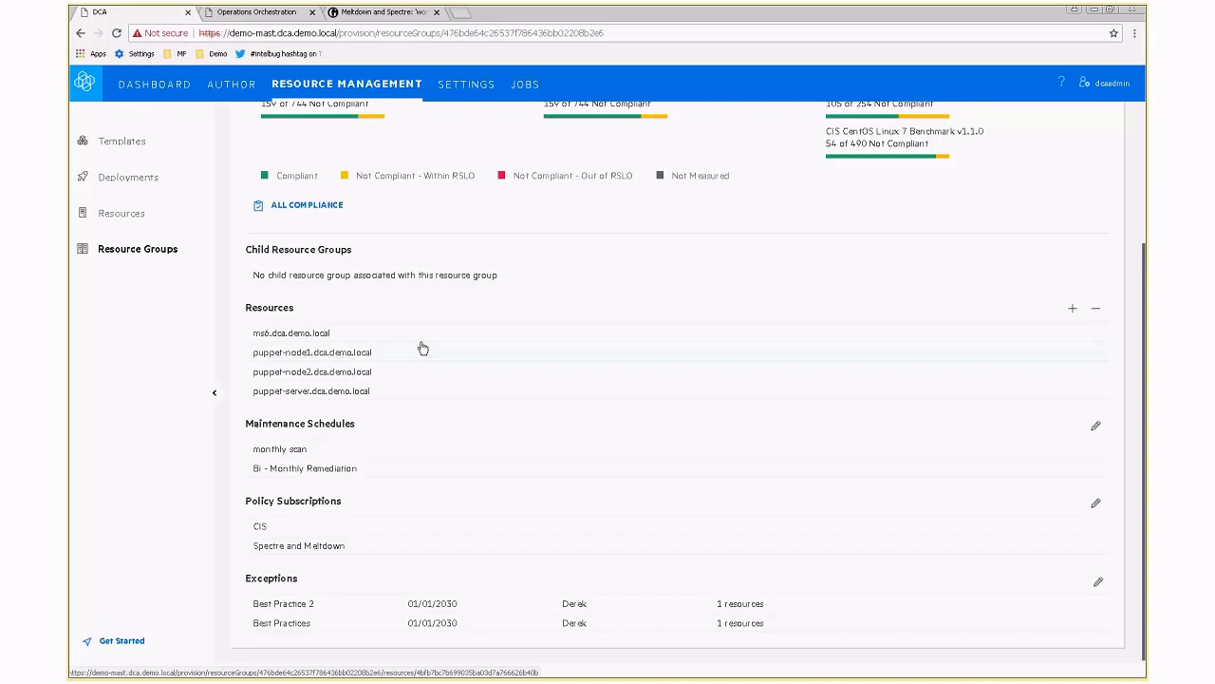
Go to the Jobs list and reveal its filter options.
left_click(525, 84)
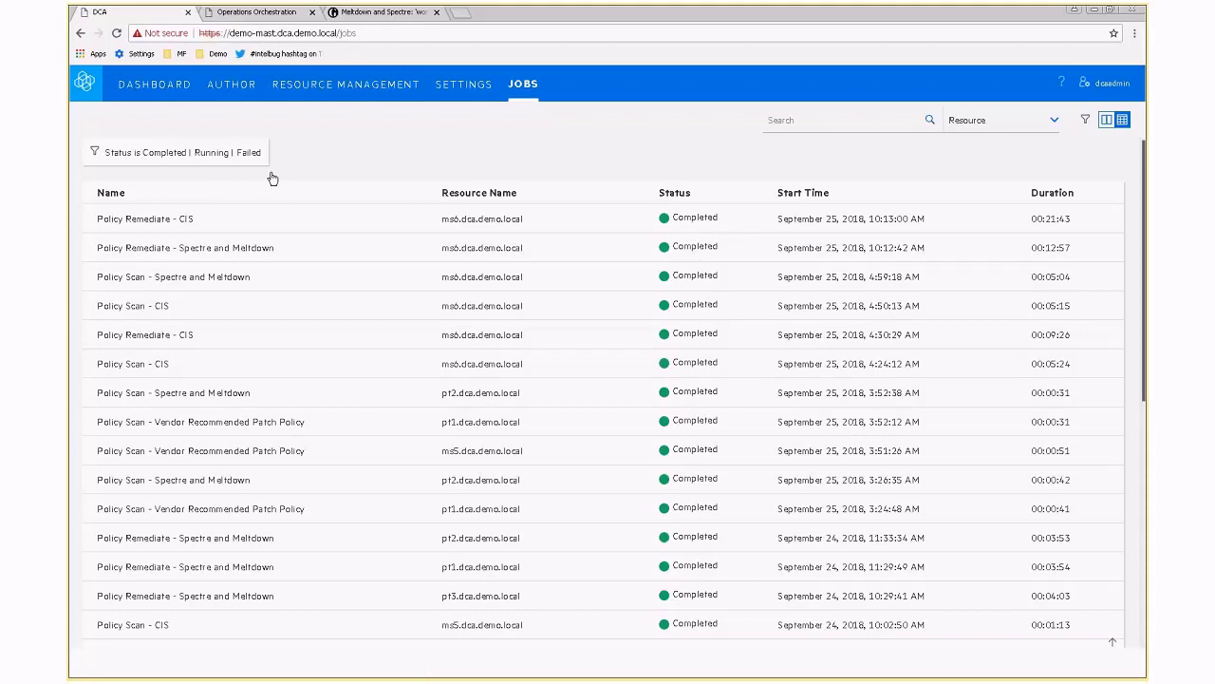
left_click(1085, 120)
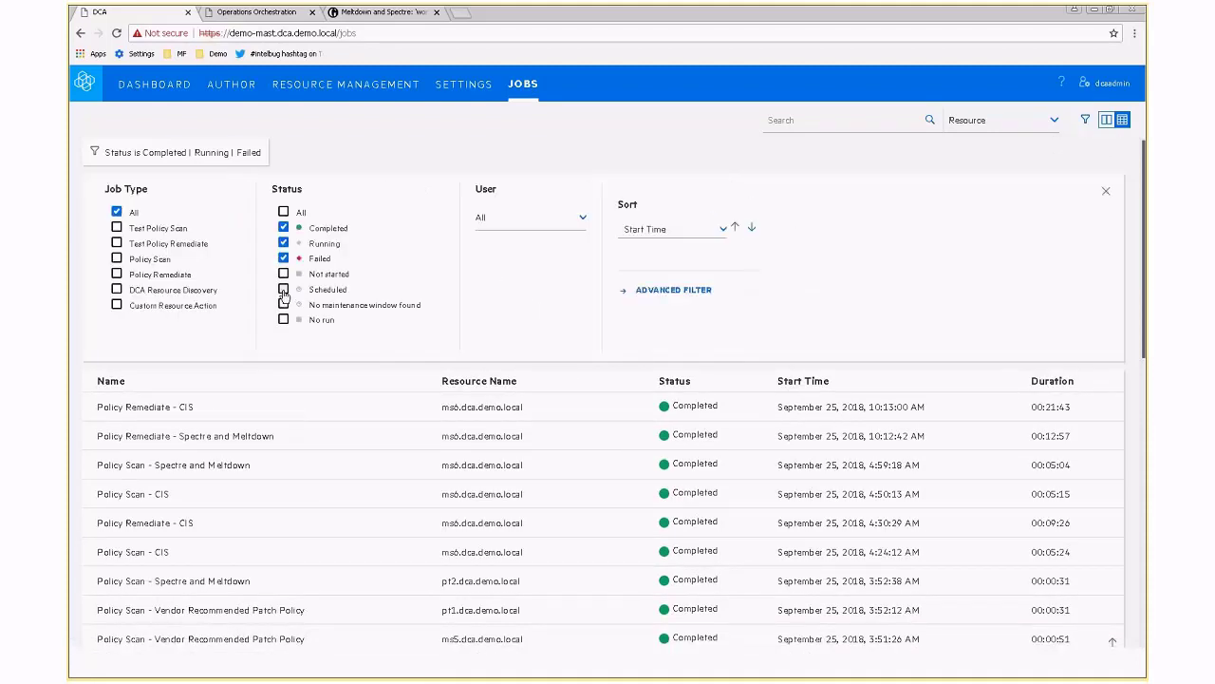
Filter jobs to Scheduled status only, clearing Running, Failed and Completed.
left_click(283, 290)
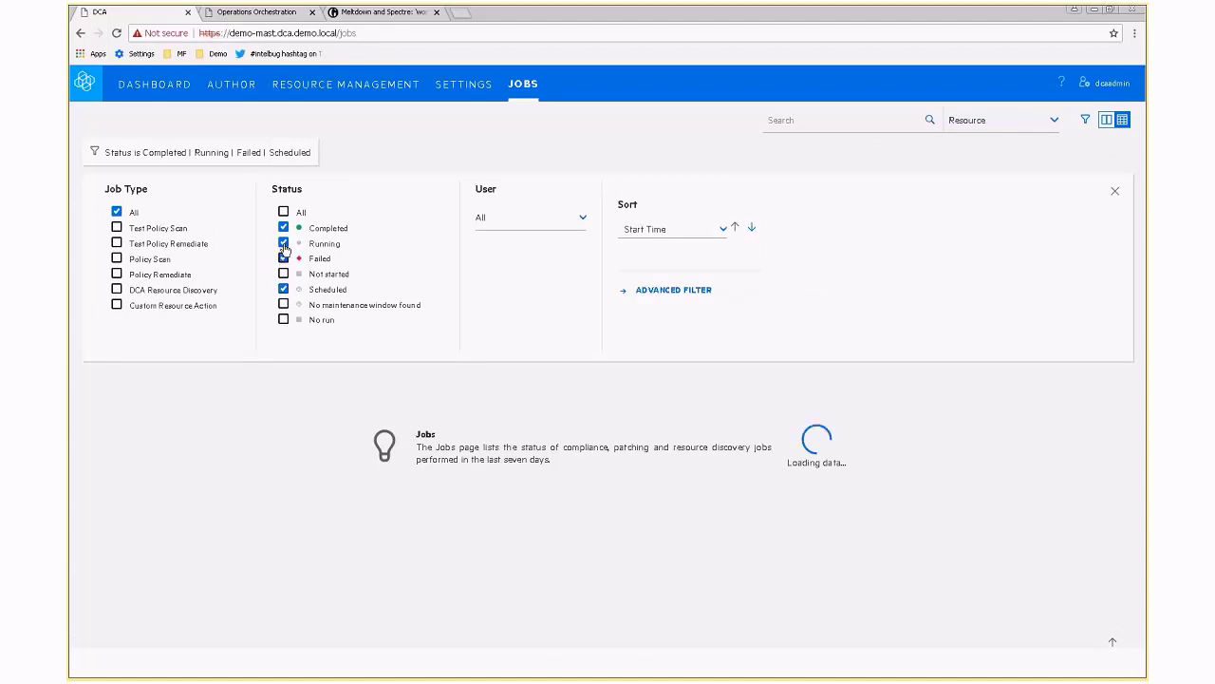
left_click(283, 243)
left_click(282, 258)
left_click(283, 227)
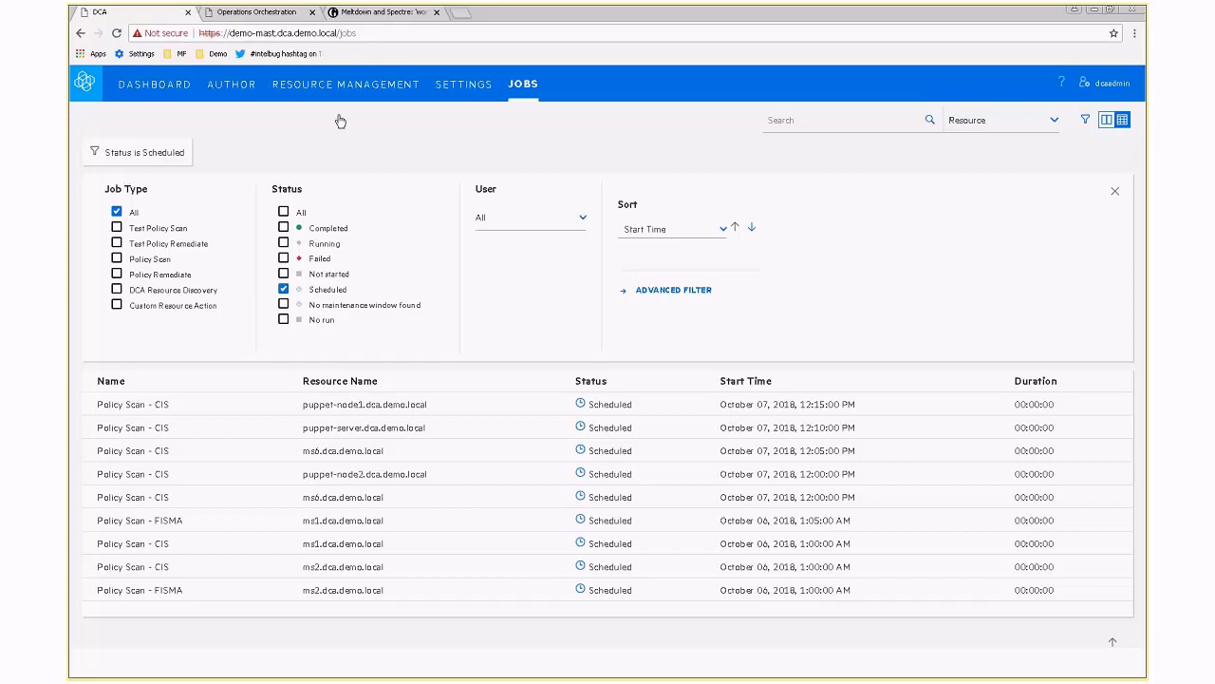
On the risk dashboard, list the resources in the Not Vulnerable segment of the Resource Vulnerability chart.
left_click(160, 87)
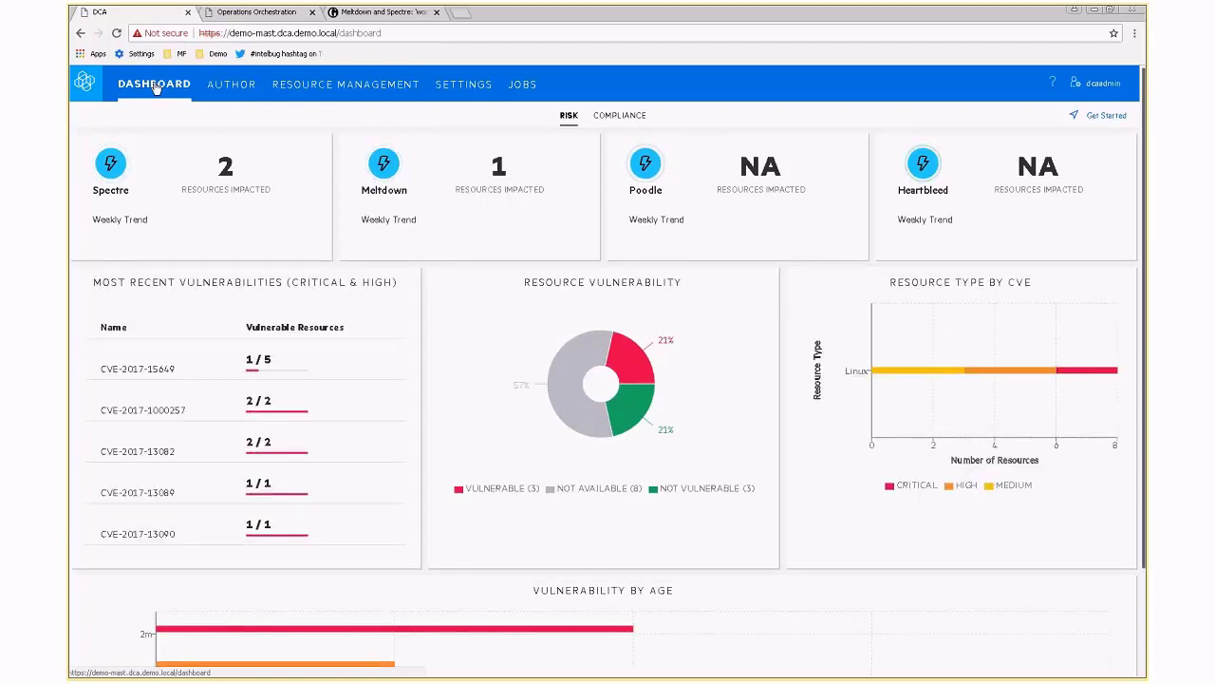
mouse_move(634, 377)
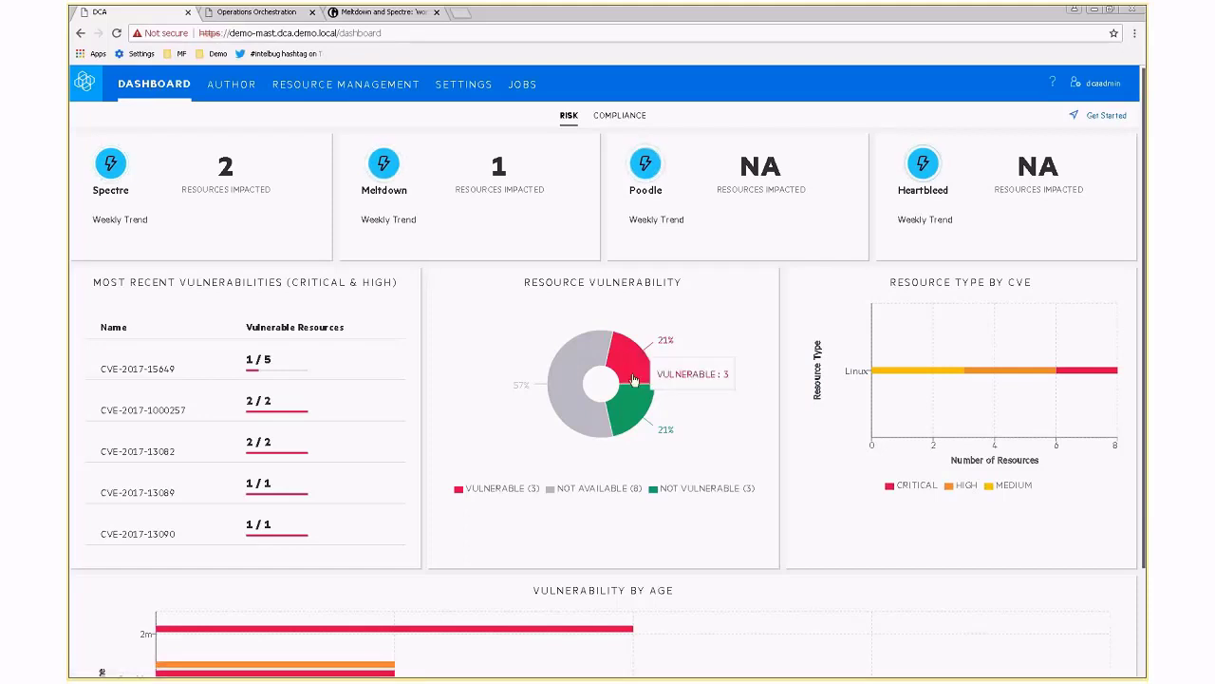
mouse_move(628, 419)
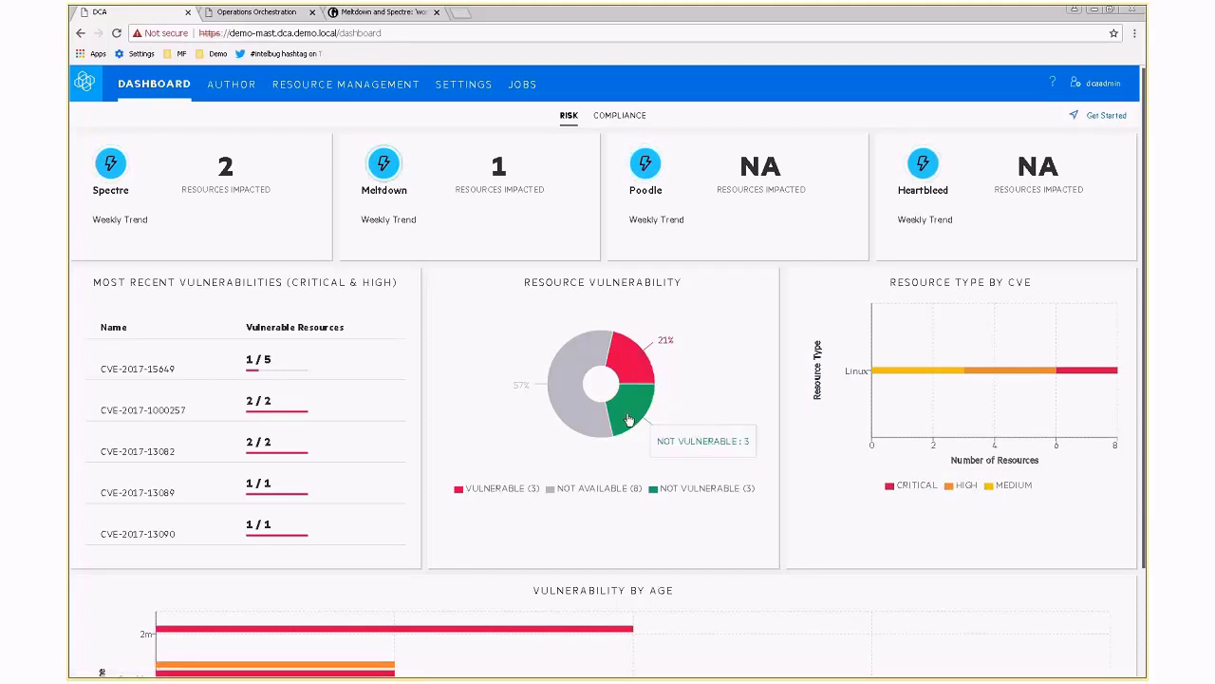
left_click(627, 420)
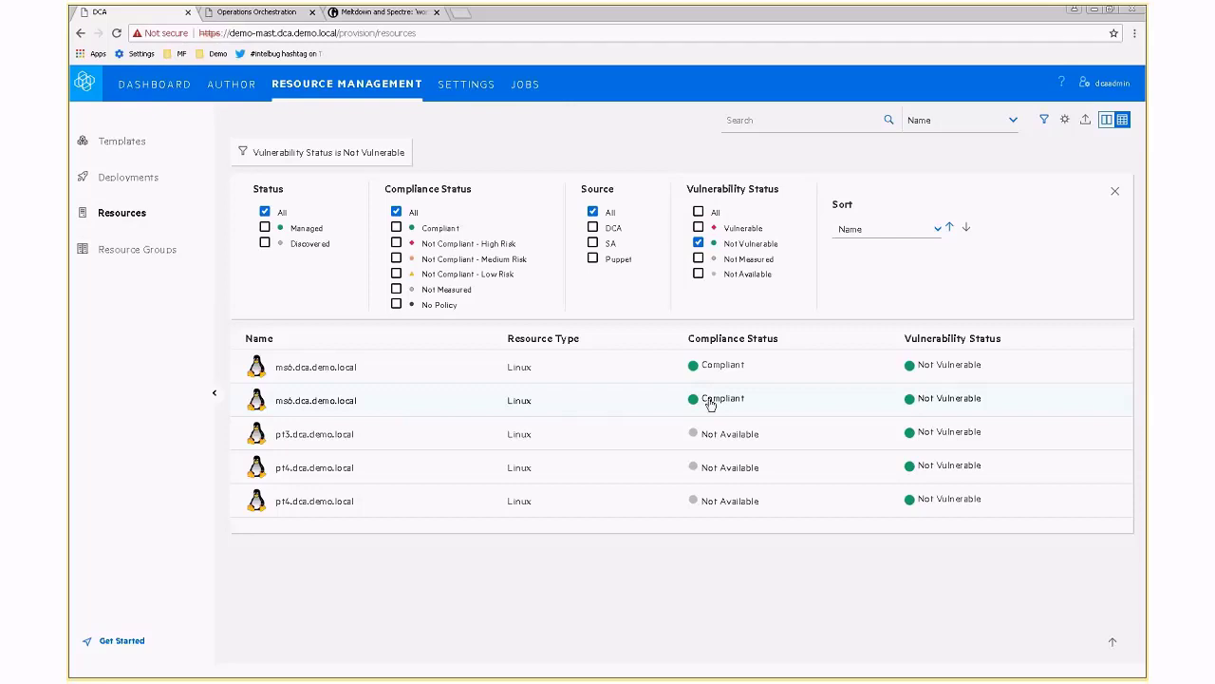
Open the ms6.dca.demo.local resource details from the filtered list.
left_click(642, 397)
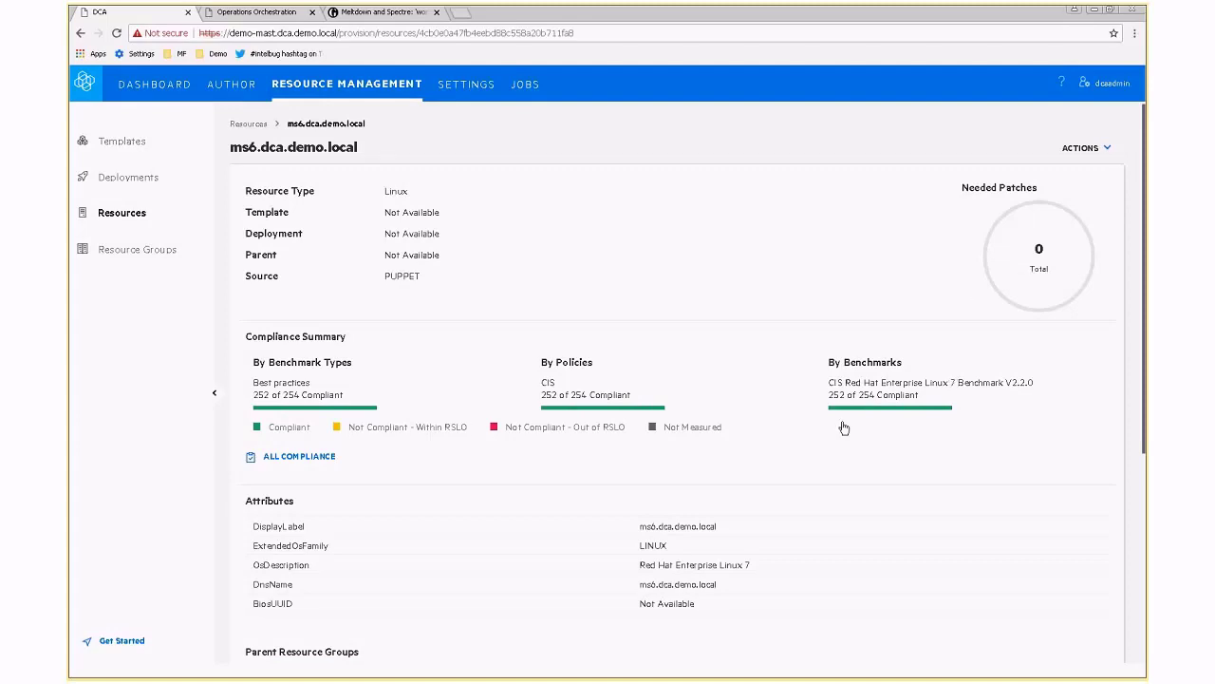
Open ms6's Policy Remediate - Spectre and Meltdown job from its Jobs section.
scroll(321, 422, "down", 3)
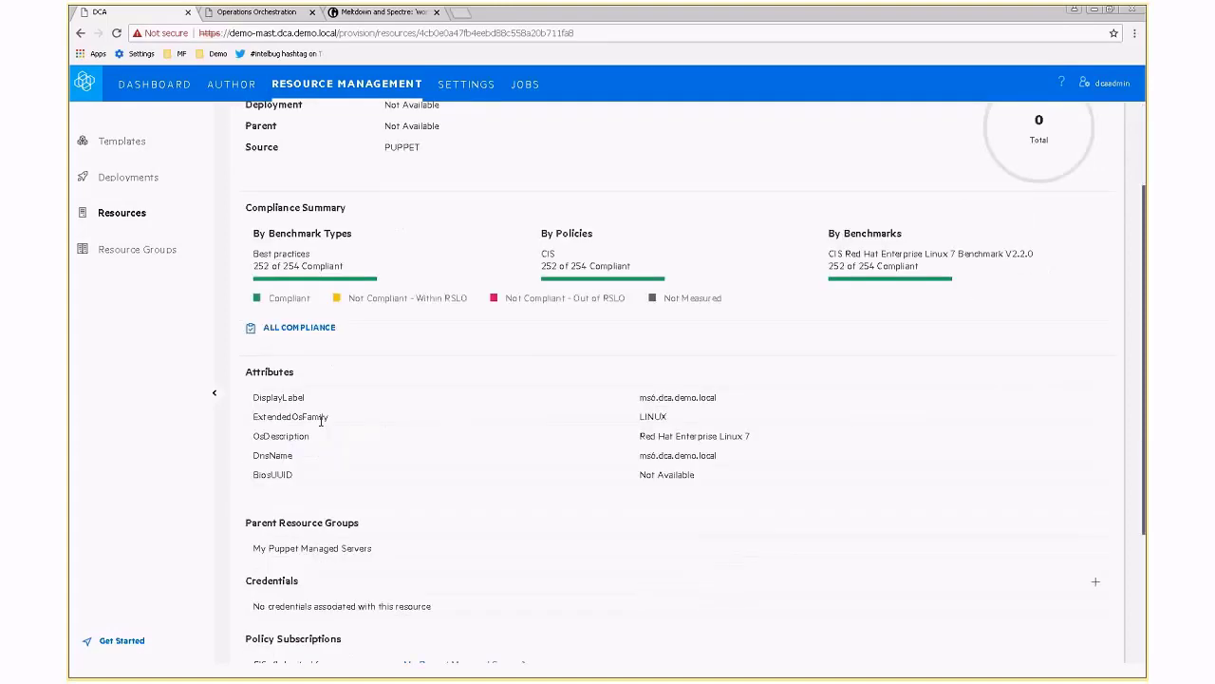
scroll(321, 427, "down", 2)
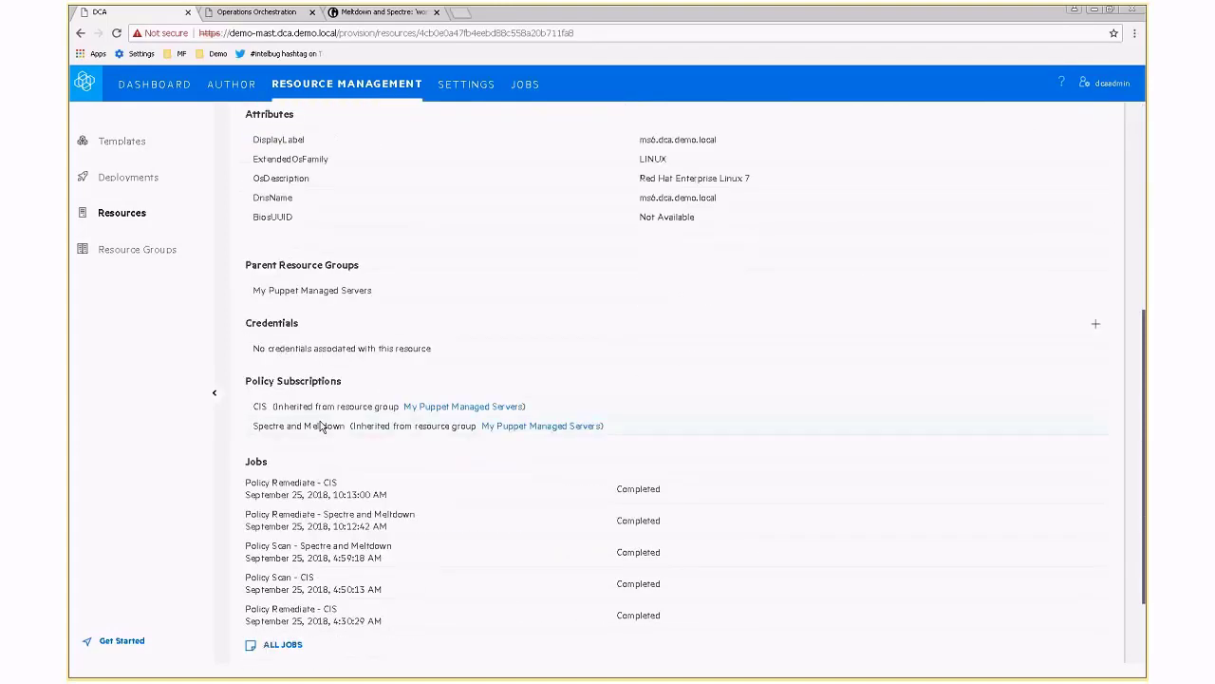
scroll(321, 428, "down", 1)
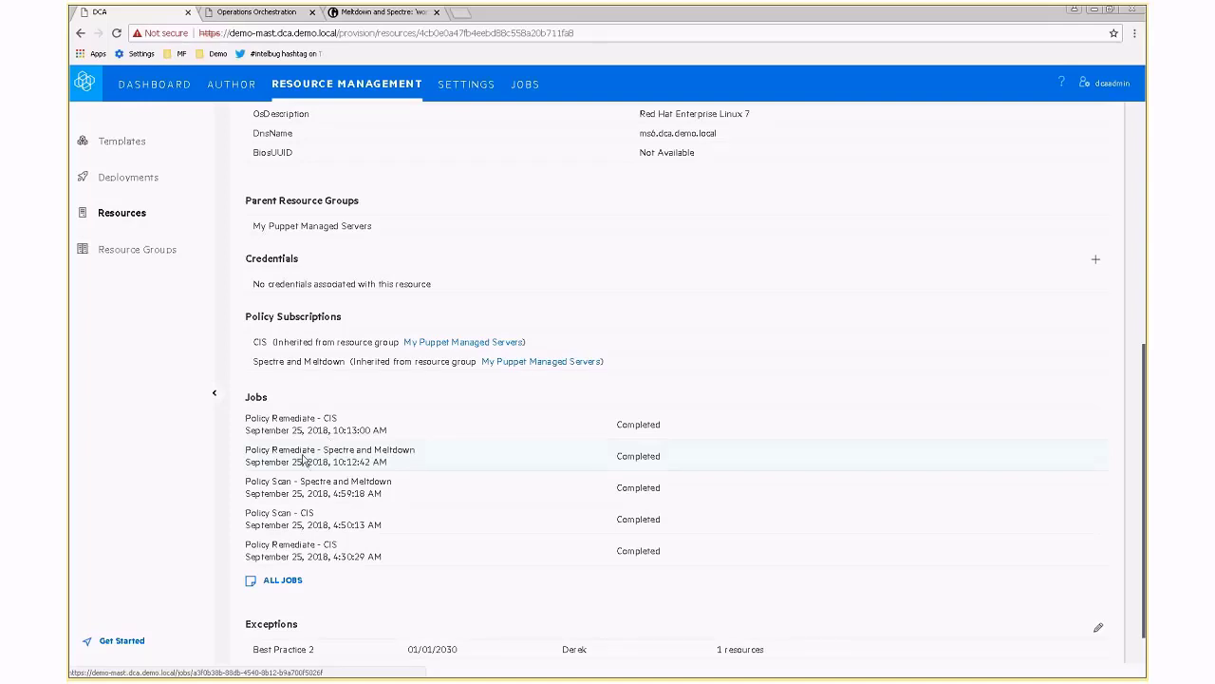
left_click(304, 460)
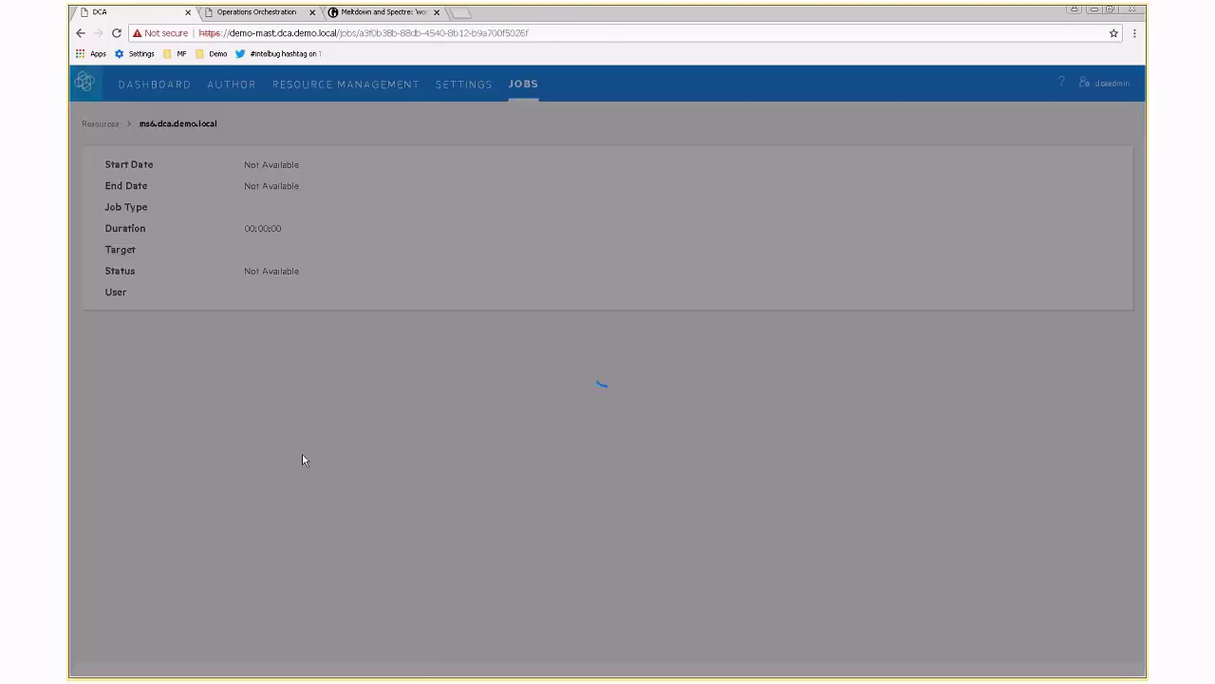